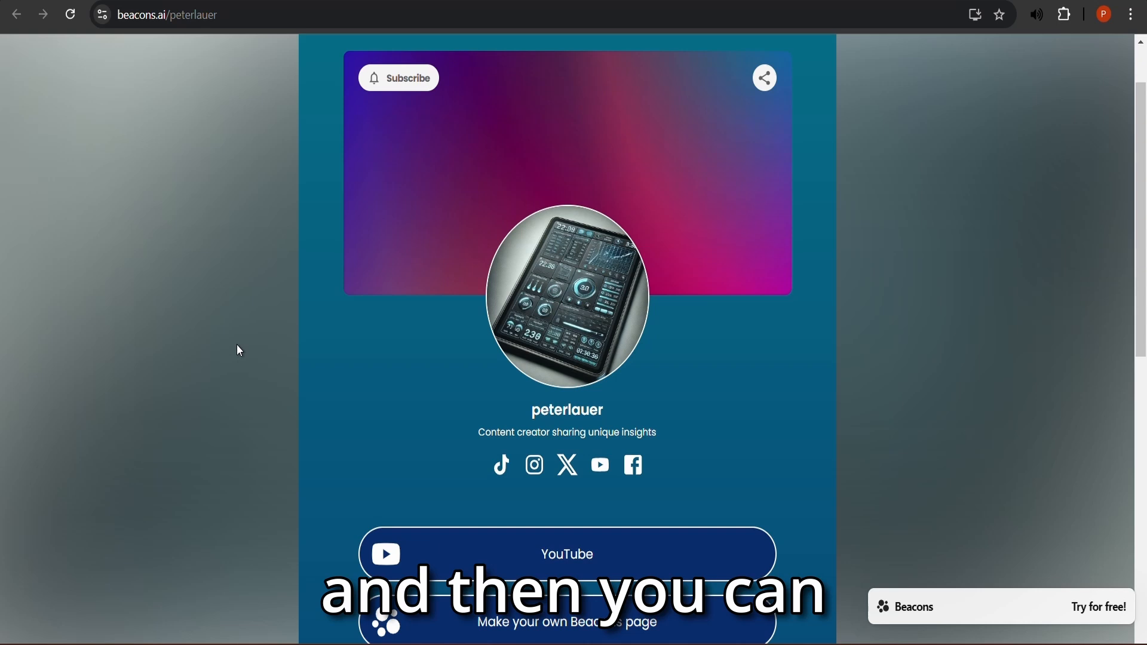
# - Enter an available username in the beacons.ai/ field and submit it
pyautogui.doubleClick(236, 15)
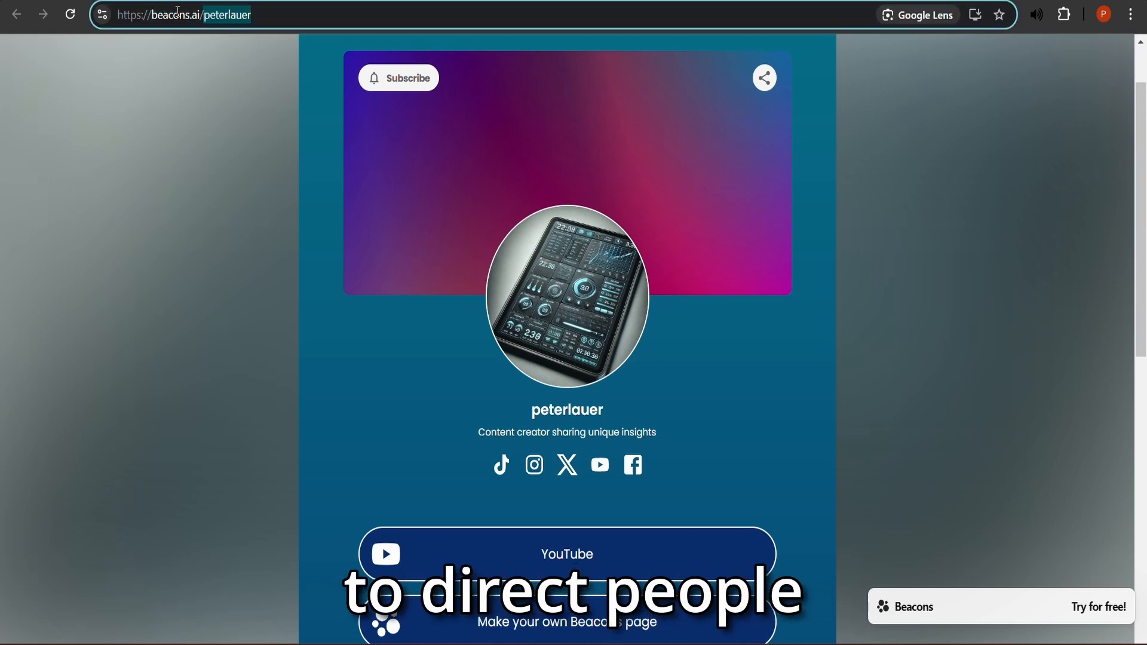
pyautogui.click(260, 238)
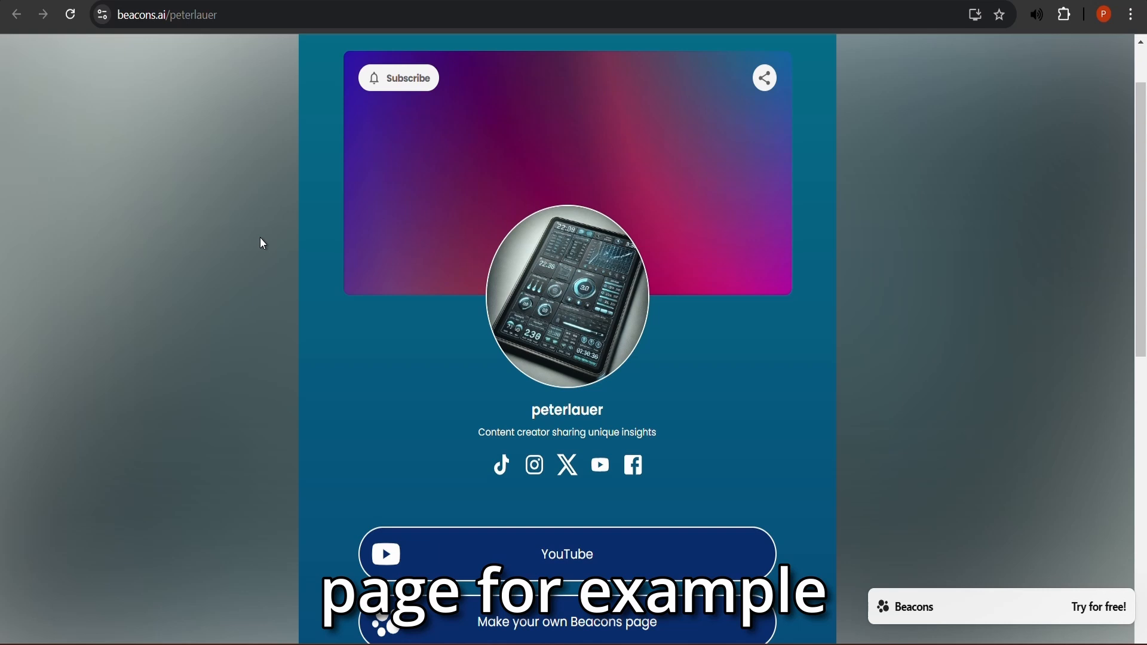
pyautogui.scroll(-8, 261, 238)
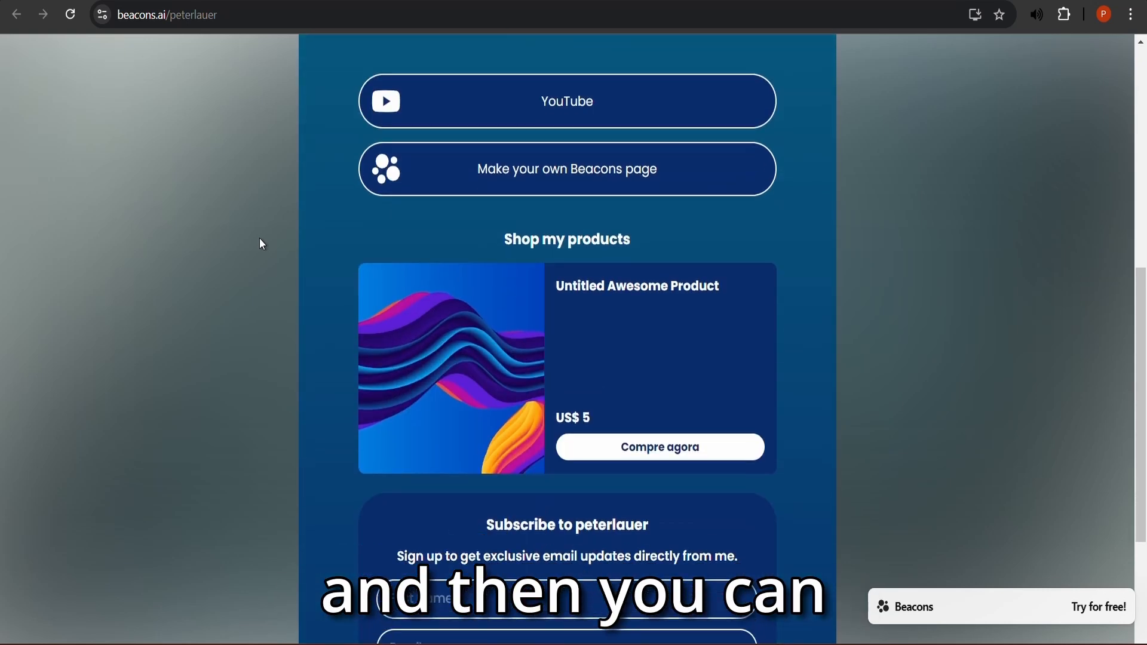
pyautogui.scroll(-2, 262, 243)
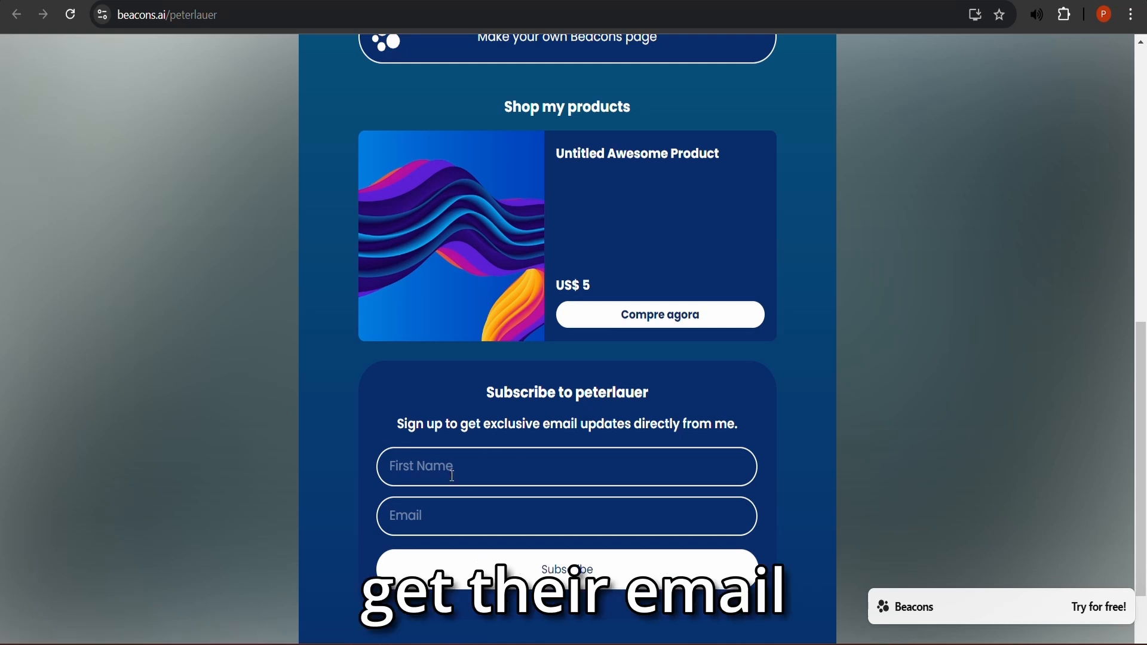
pyautogui.scroll(7, 787, 439)
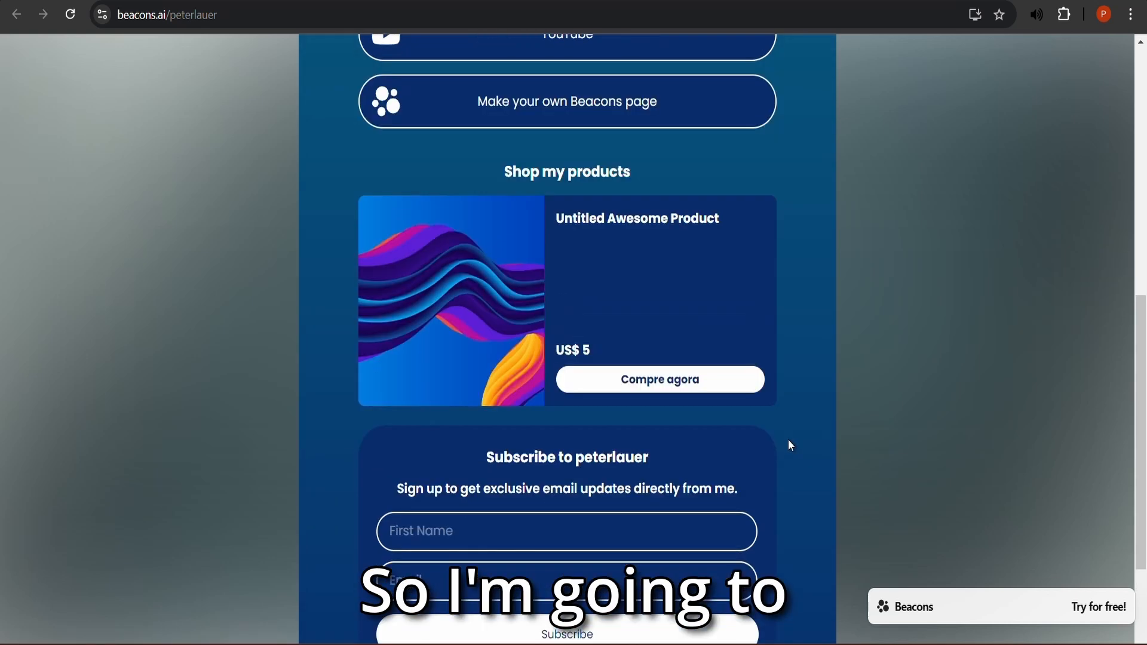
pyautogui.scroll(4, 794, 425)
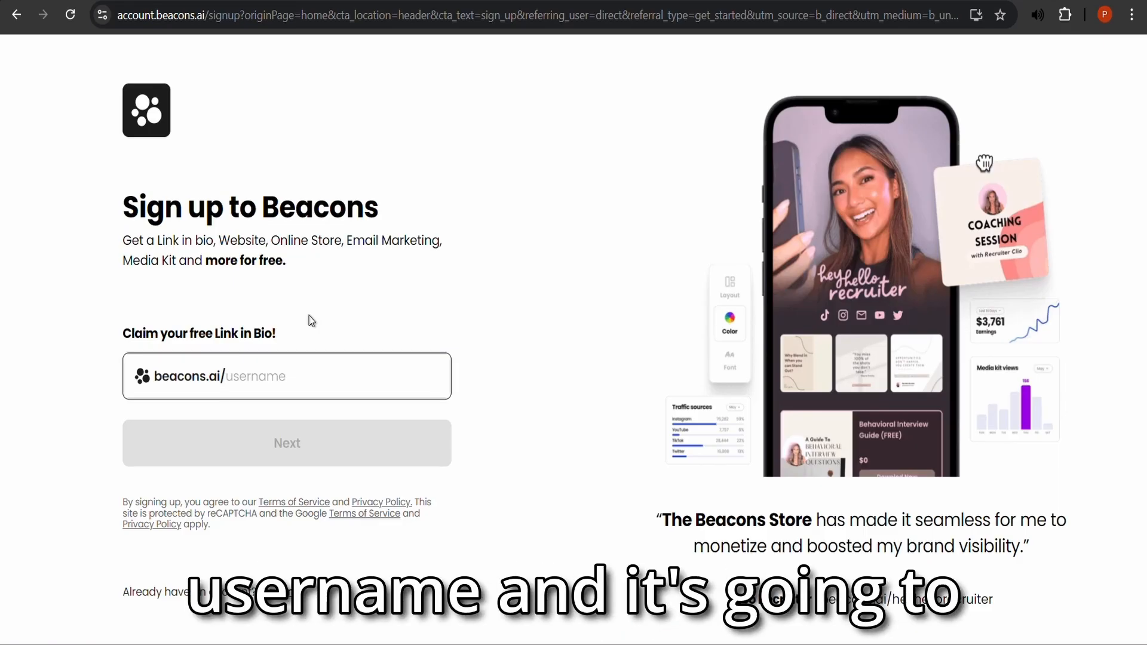
pyautogui.write('pe')
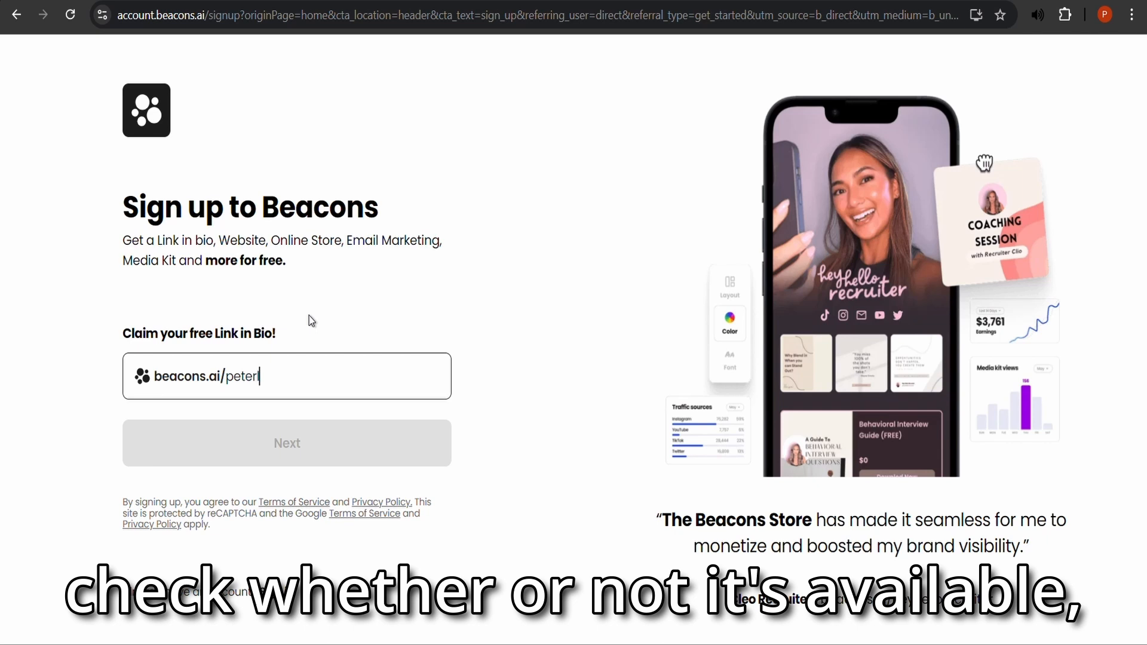
pyautogui.write('terlla')
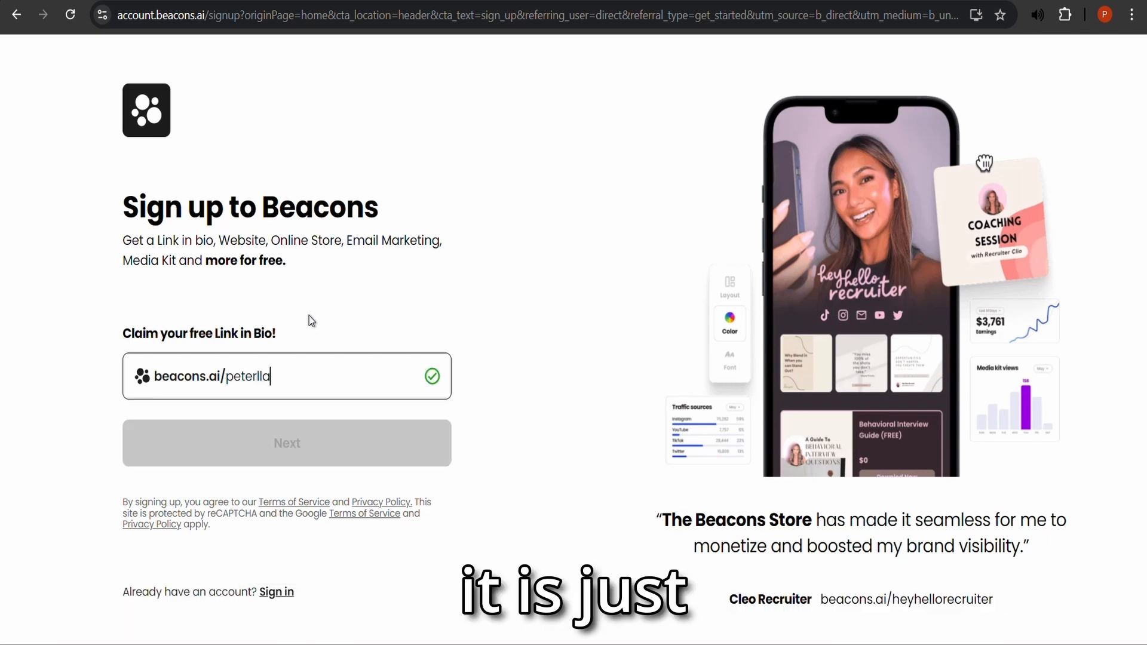
pyautogui.click(388, 442)
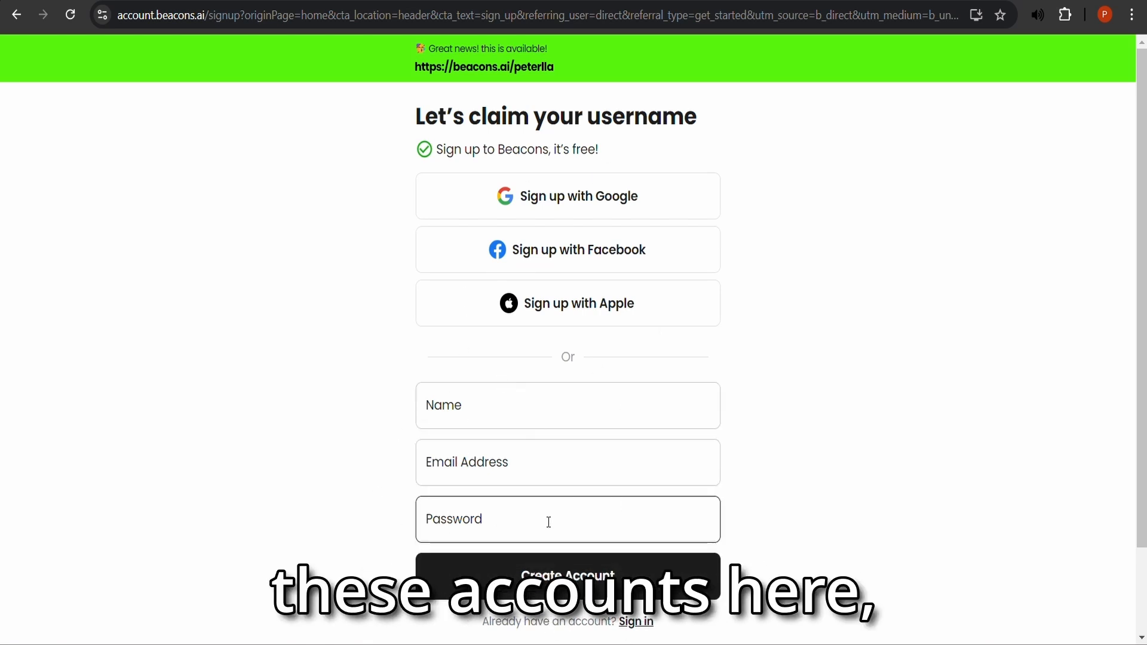
# - Create the Beacons account by signing up with Google
pyautogui.click(593, 201)
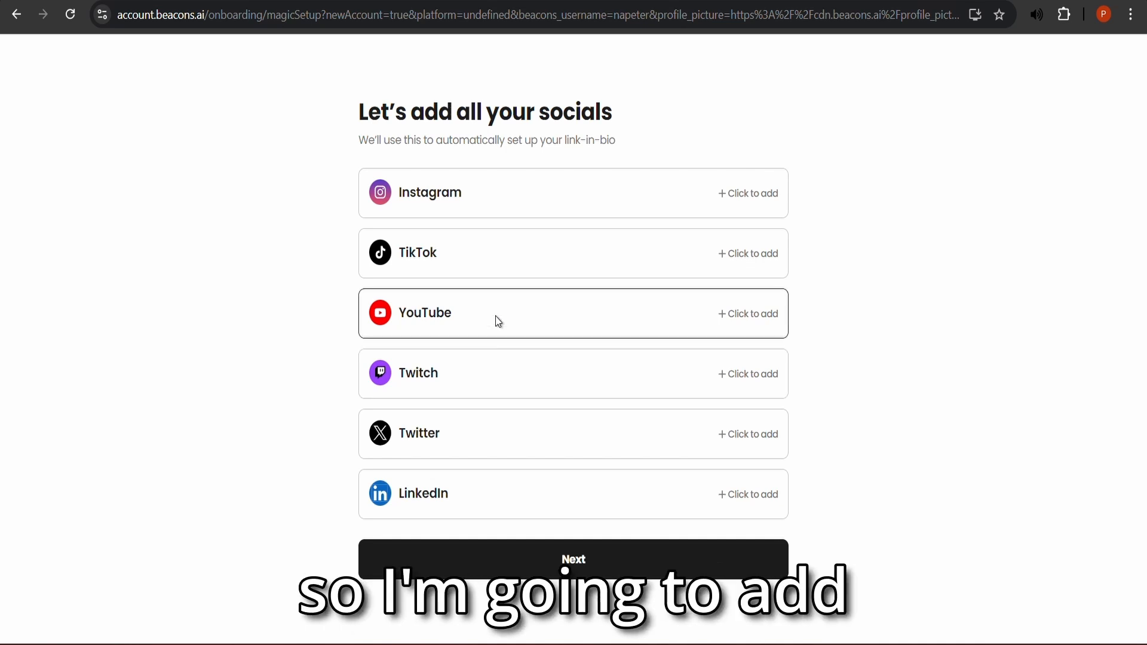
# - Paste the YouTube channel handle into the YouTube social row and continue
pyautogui.click(758, 317)
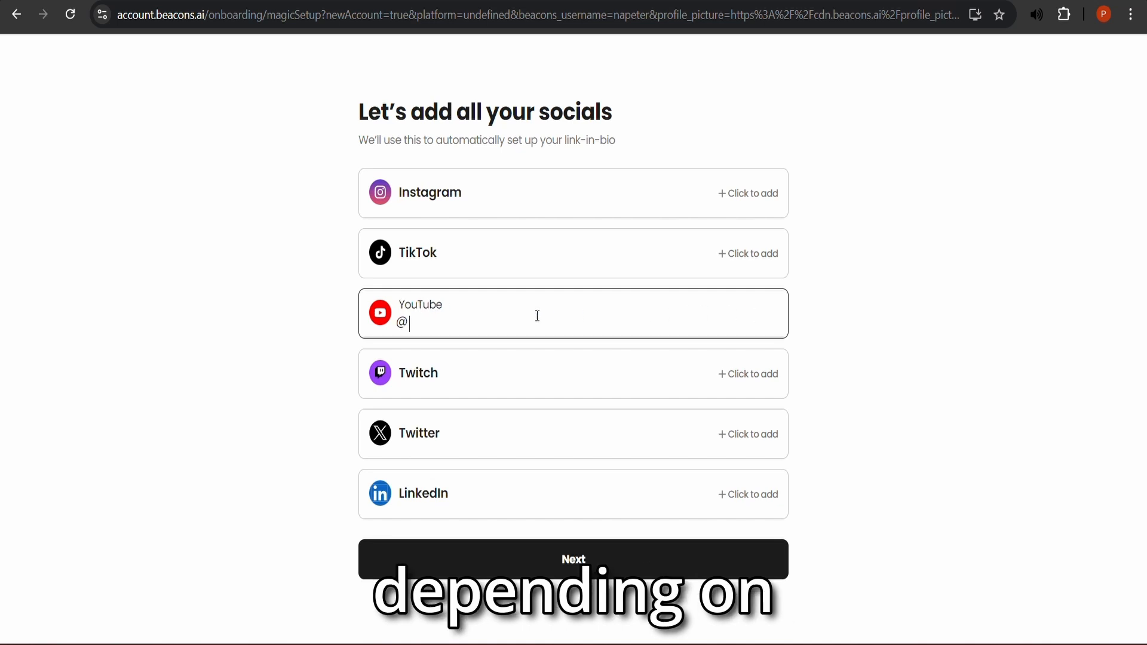
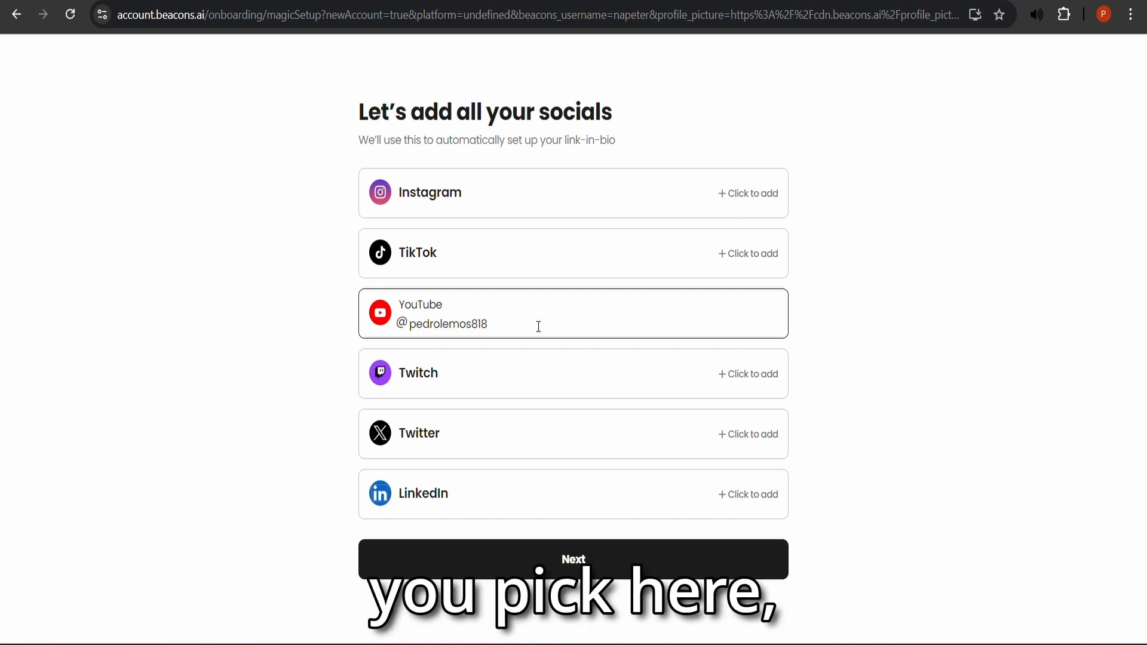
pyautogui.click(657, 559)
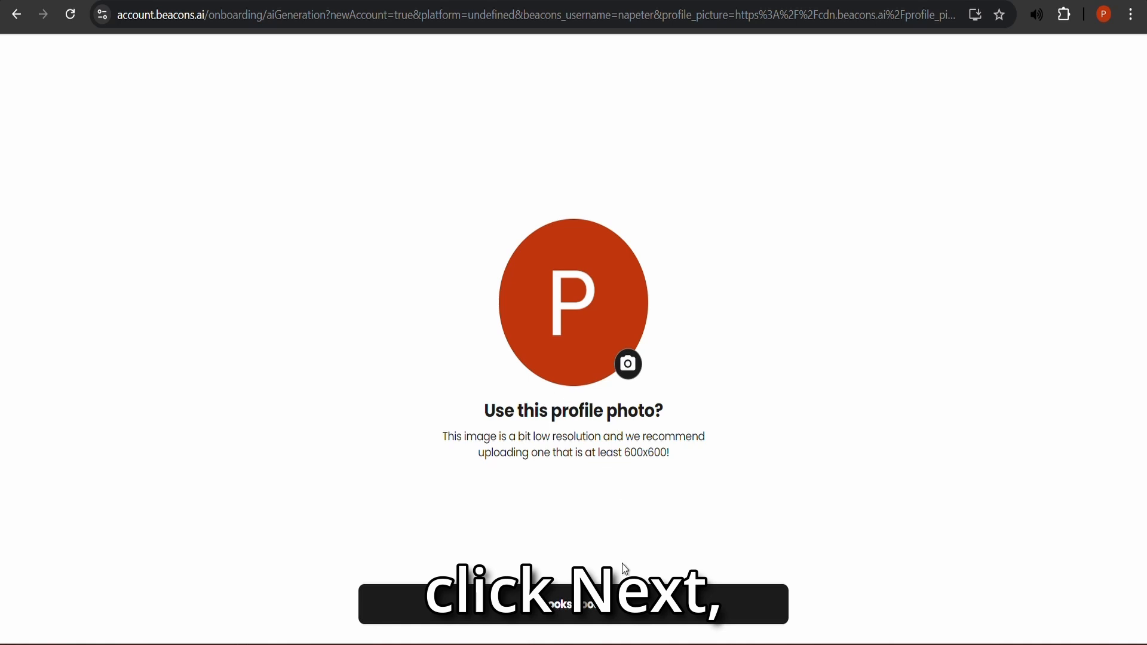
# - Keep the suggested photo and accept the generated bio 'Exploring new places and styles'
pyautogui.click(616, 603)
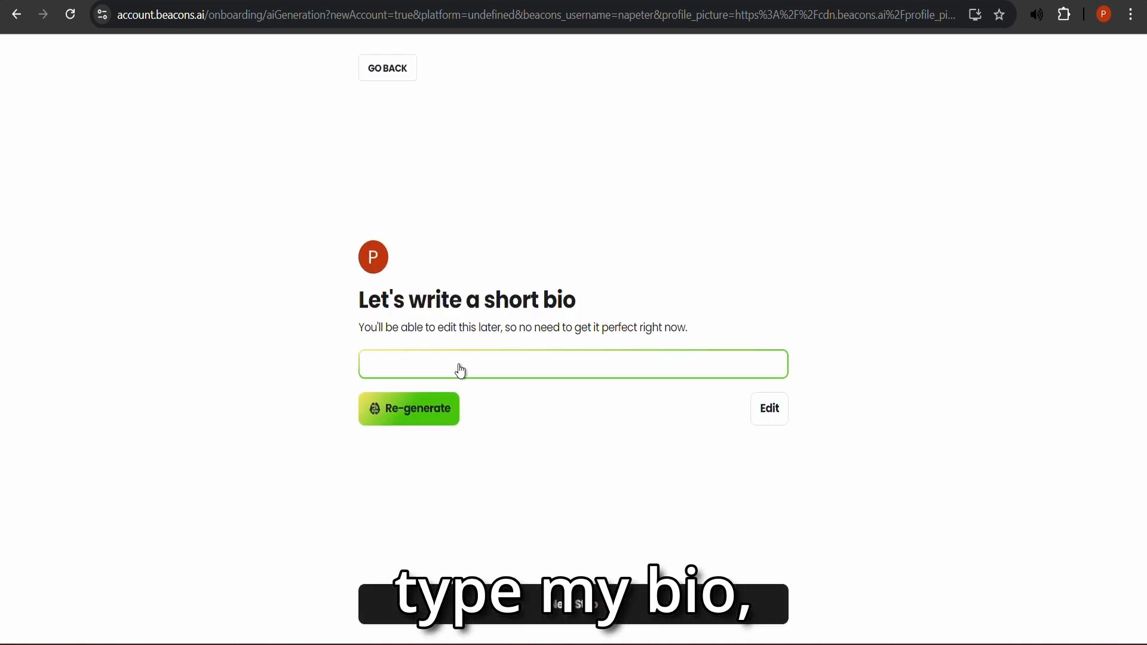
pyautogui.click(415, 418)
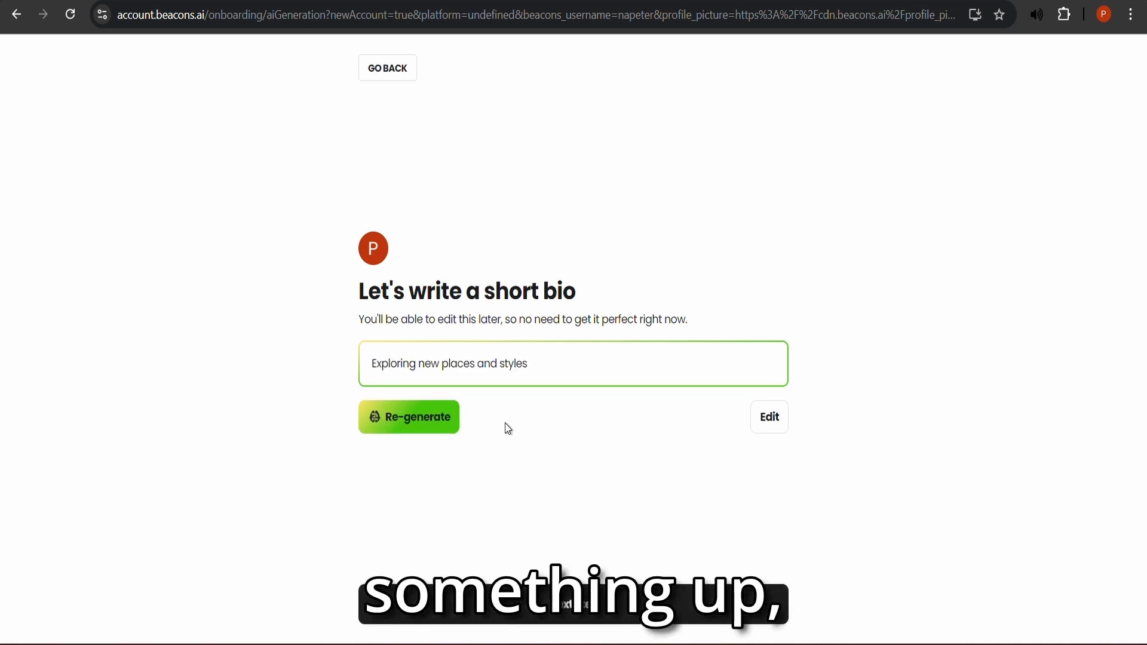
pyautogui.click(590, 623)
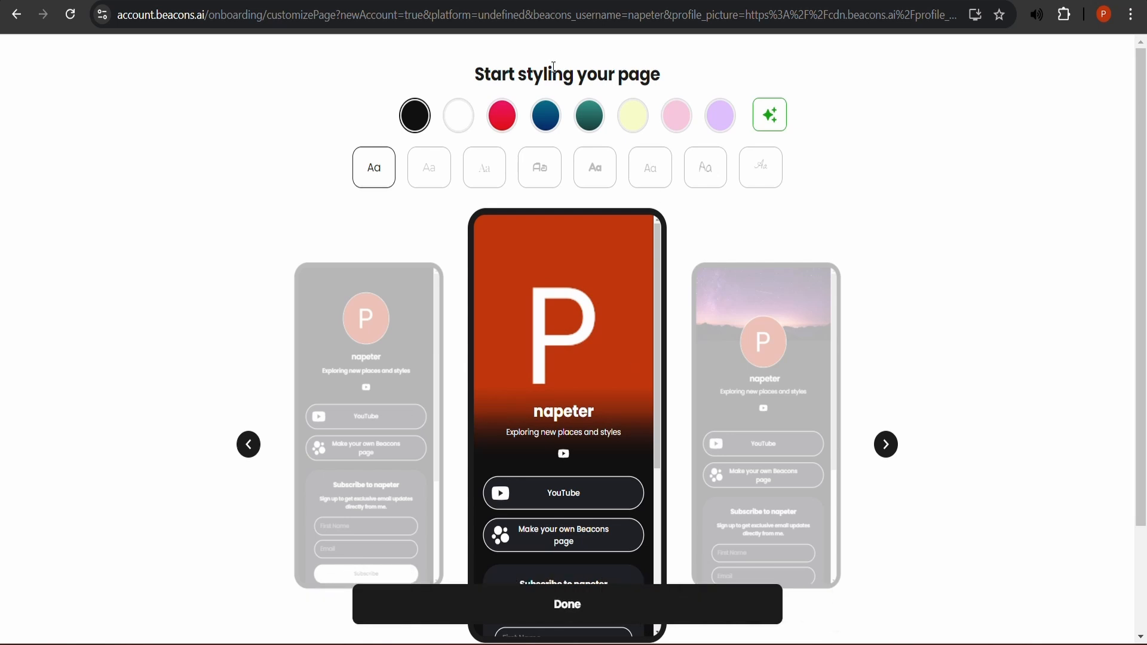
# - Choose the Lemon colour theme and the Audiowide font for the page
pyautogui.click(502, 117)
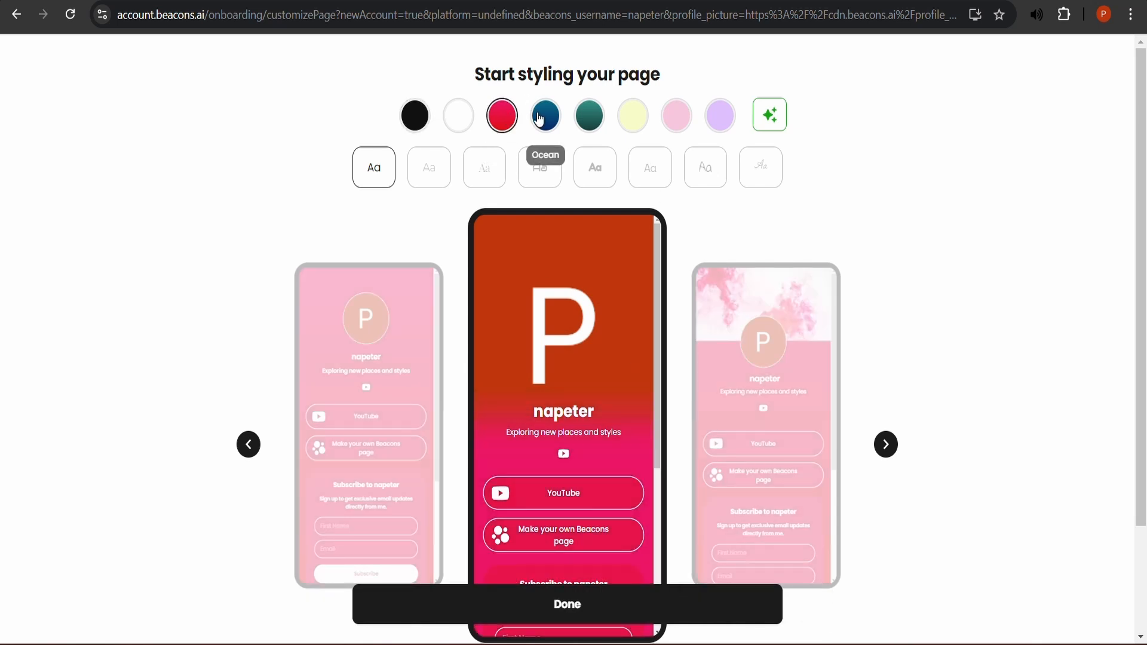
pyautogui.click(546, 117)
pyautogui.click(590, 124)
pyautogui.click(632, 118)
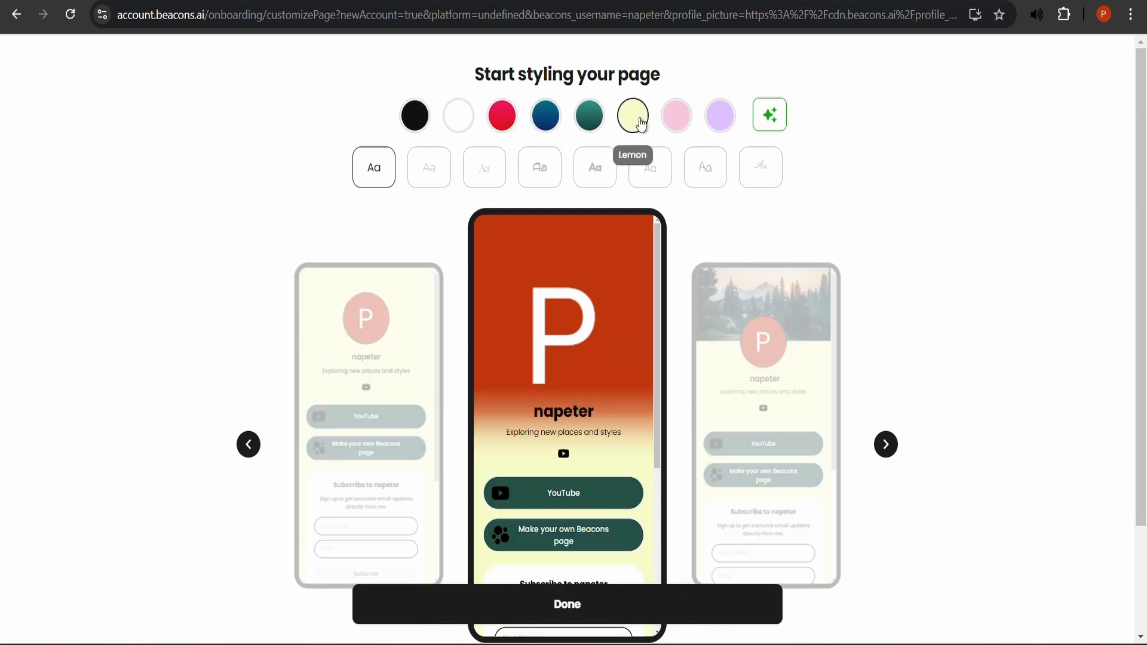
pyautogui.click(431, 178)
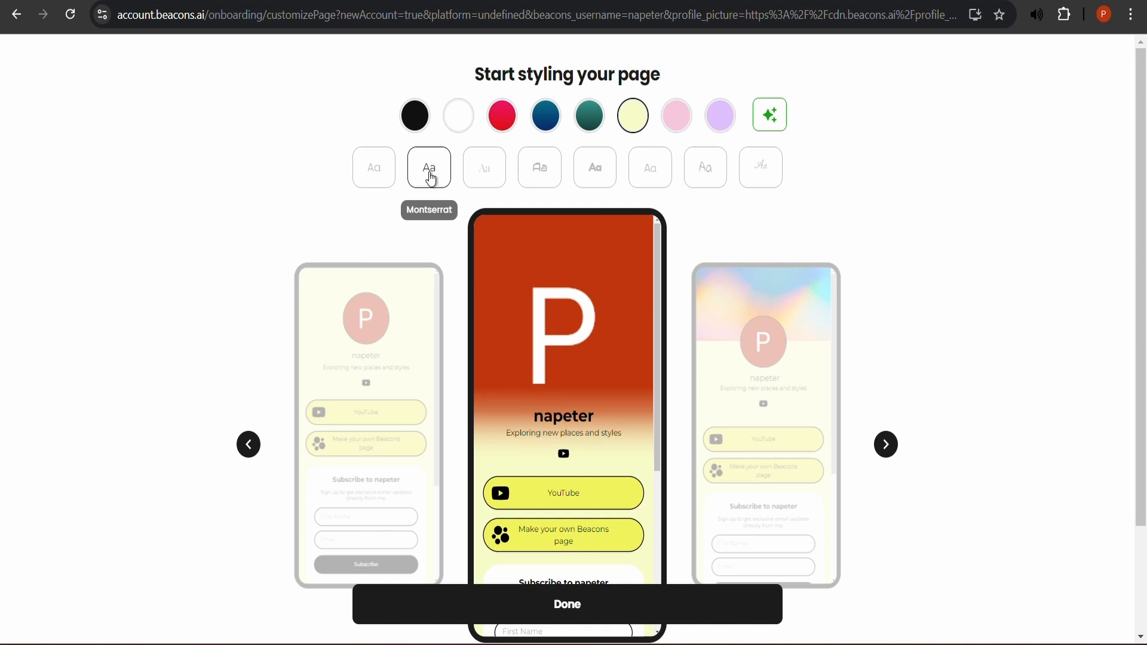
pyautogui.click(486, 174)
pyautogui.click(550, 178)
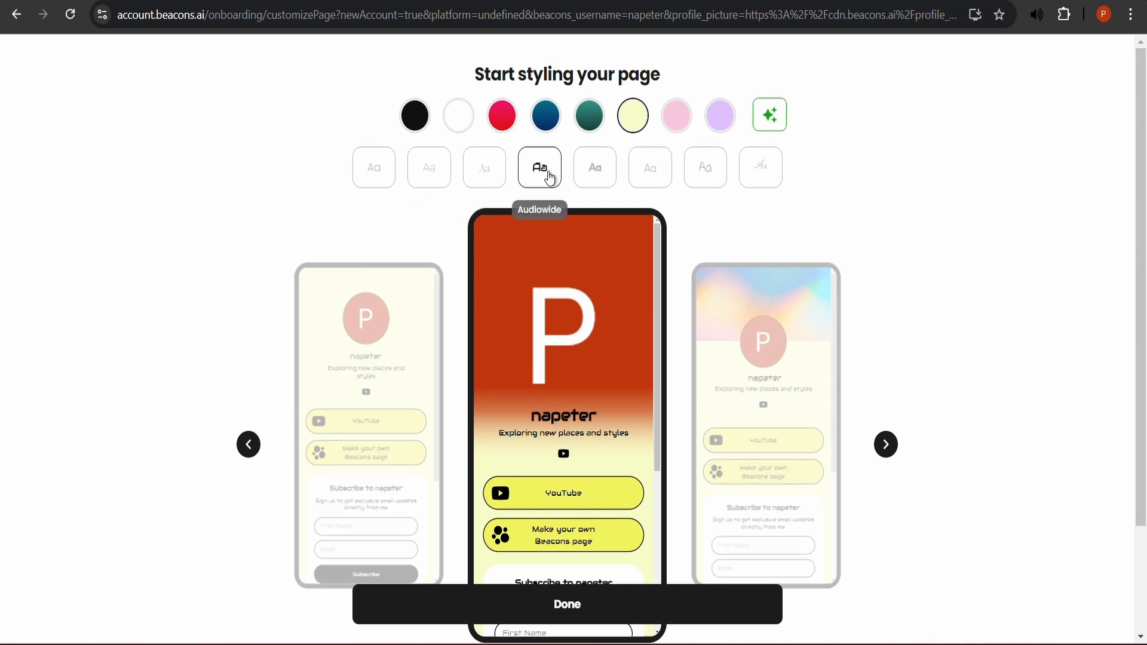
# - Cycle through the layouts to Classic and finish styling the page
pyautogui.click(824, 450)
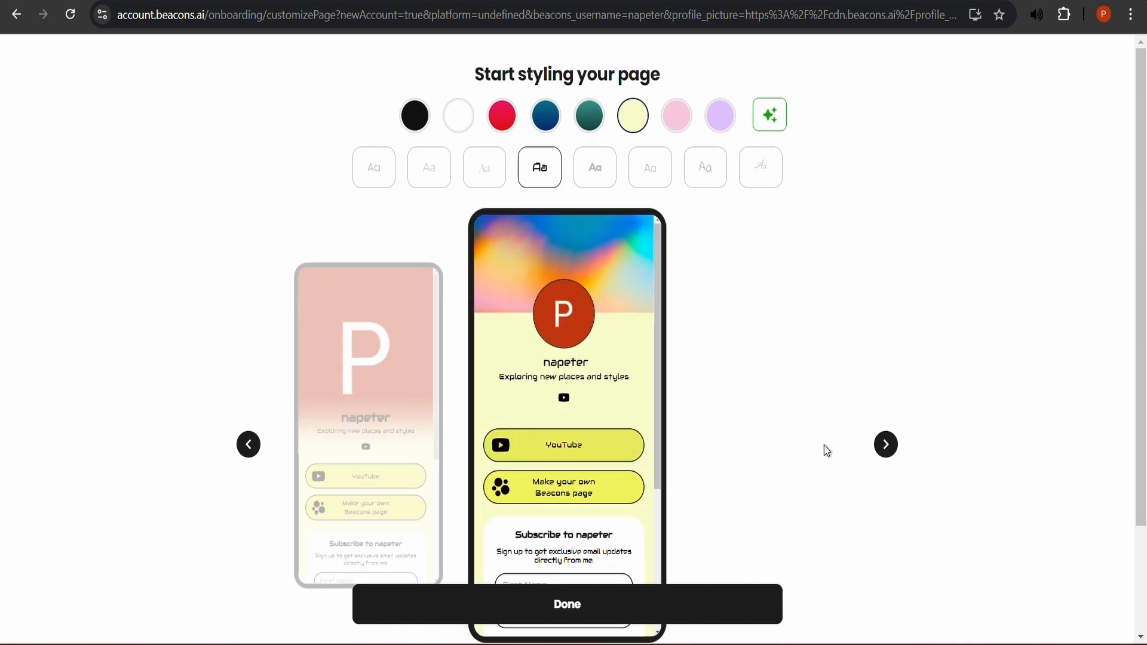
pyautogui.click(395, 395)
pyautogui.click(346, 403)
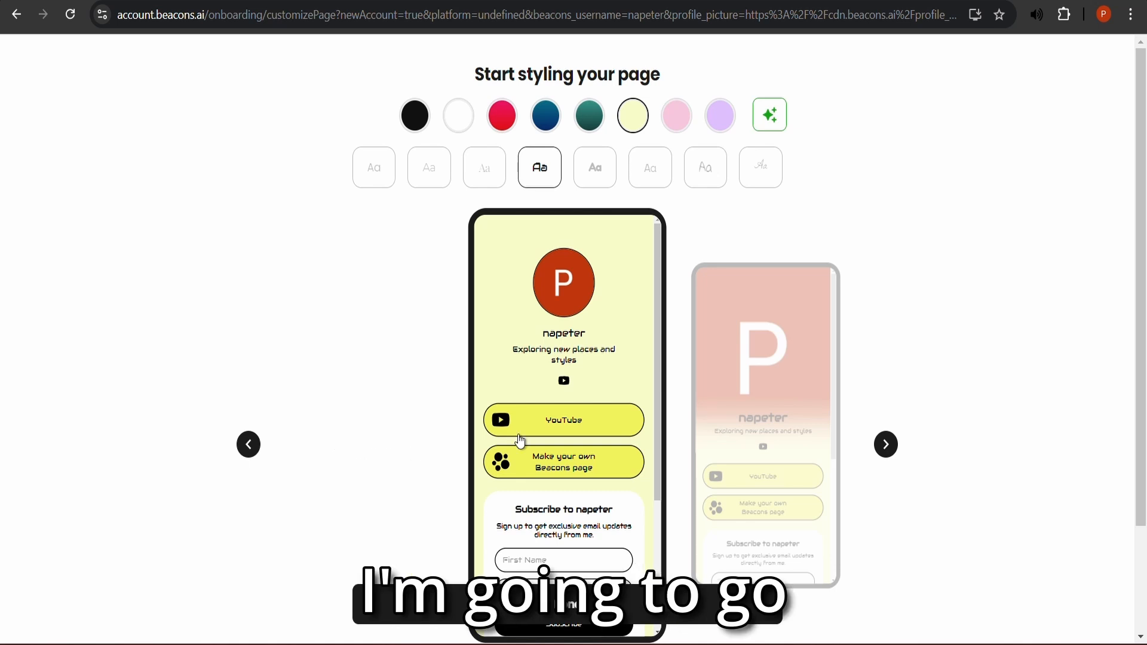
pyautogui.scroll(-3, 711, 399)
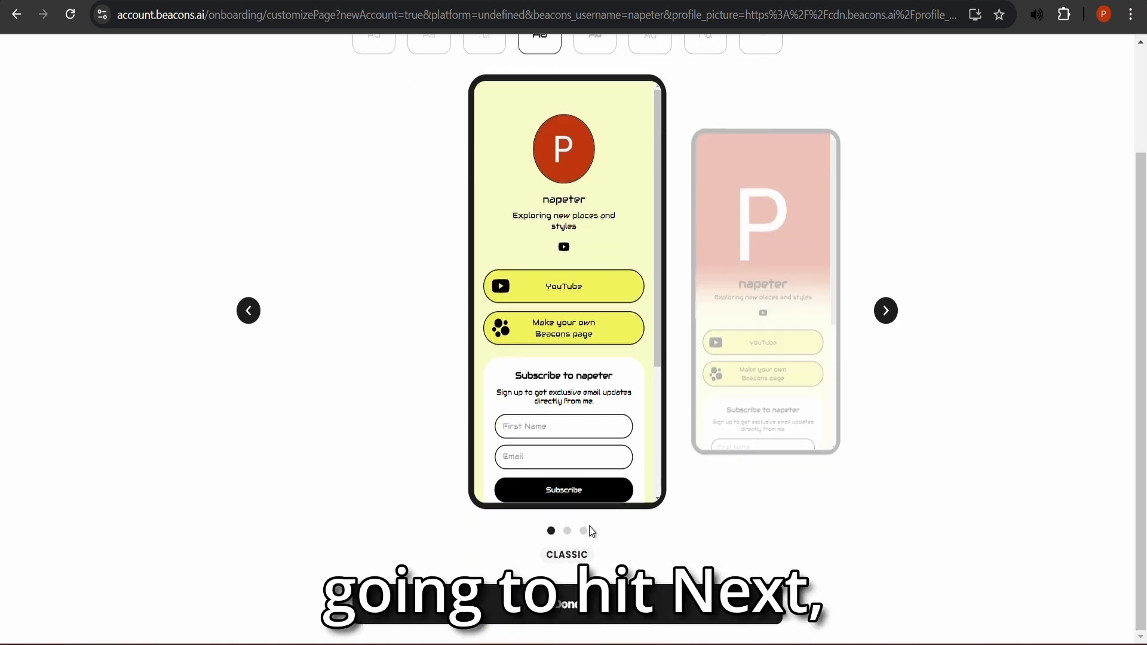
pyautogui.click(574, 604)
pyautogui.click(573, 605)
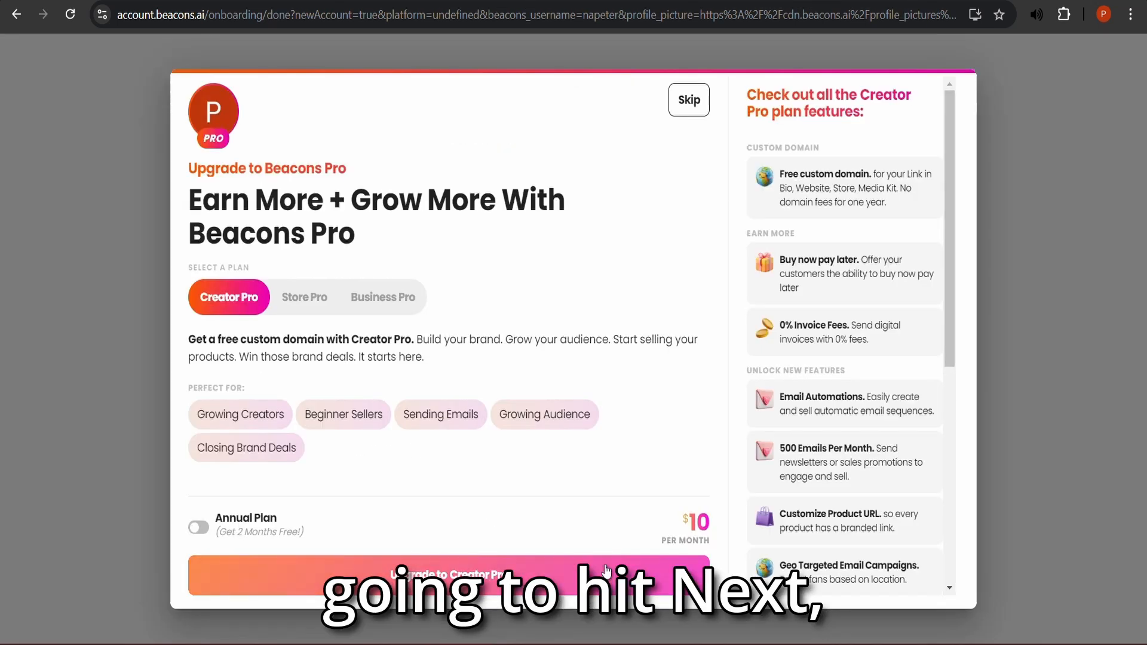
# - Dismiss the Beacons Pro upgrade and the custom domain offers
pyautogui.click(689, 101)
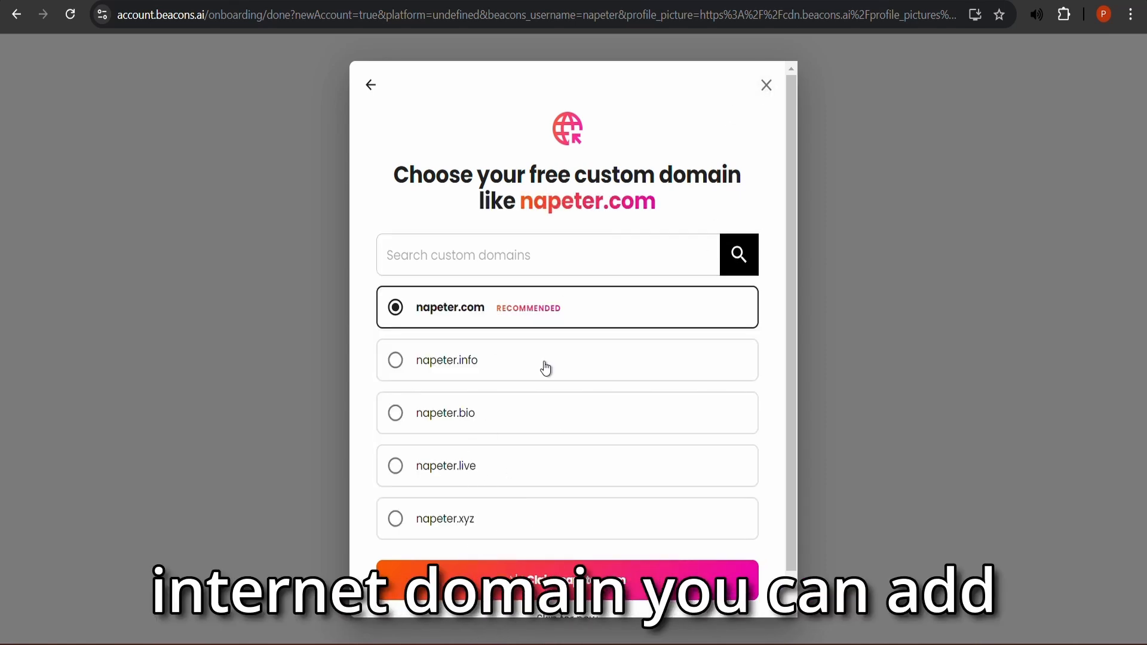
pyautogui.scroll(-1, 544, 367)
pyautogui.scroll(1, 546, 370)
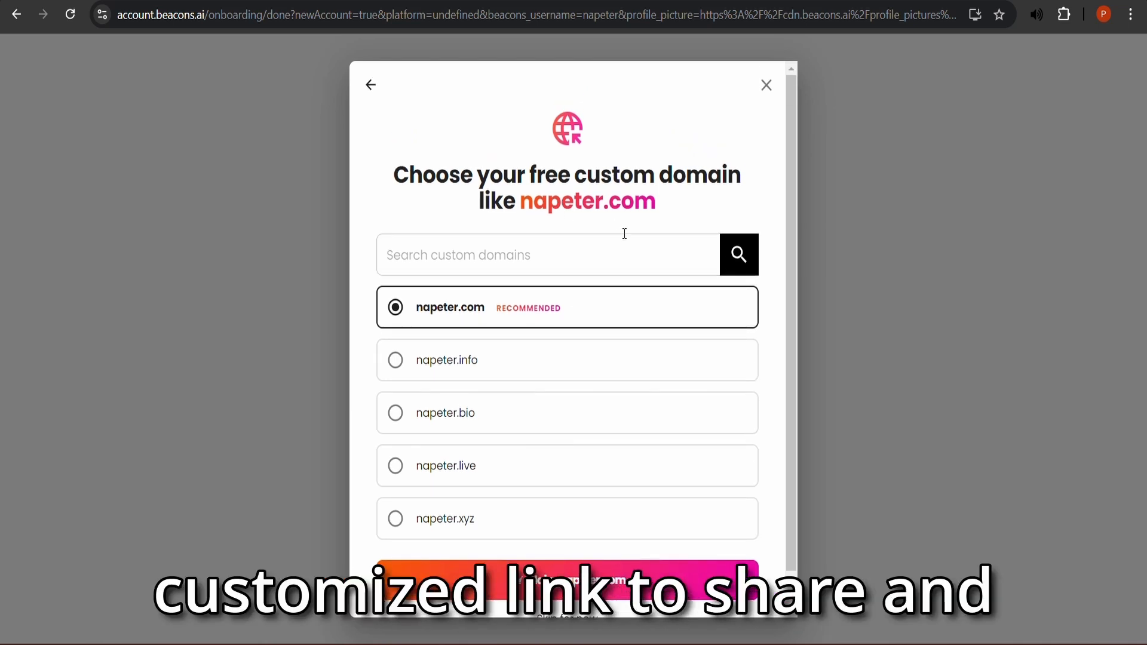
pyautogui.scroll(-1, 655, 356)
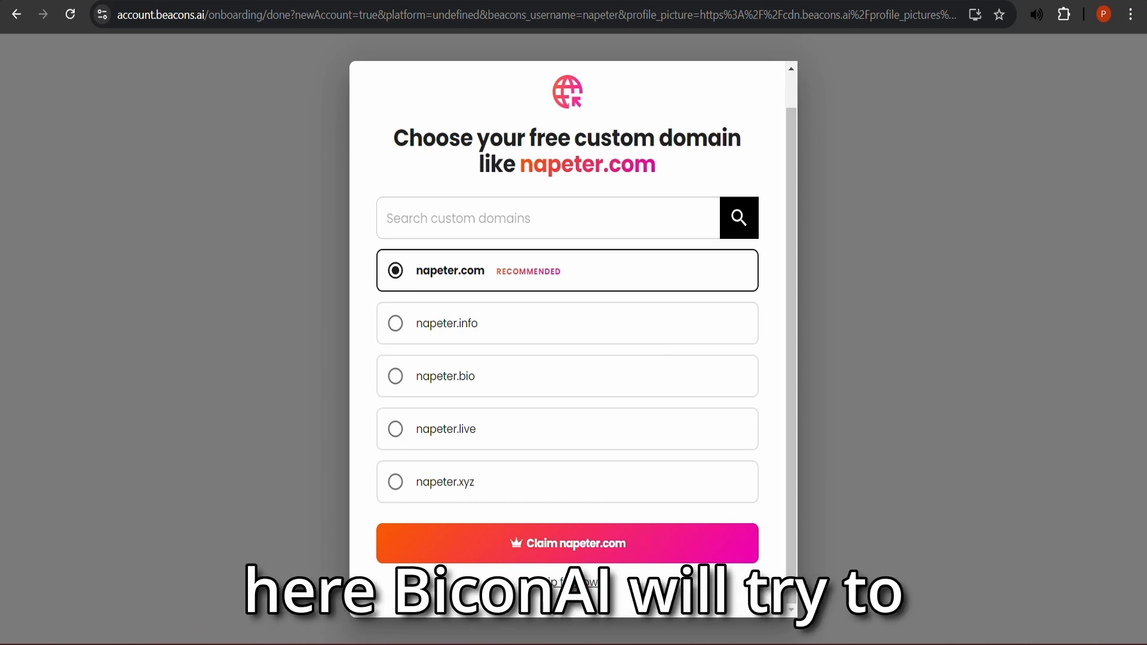
pyautogui.click(572, 583)
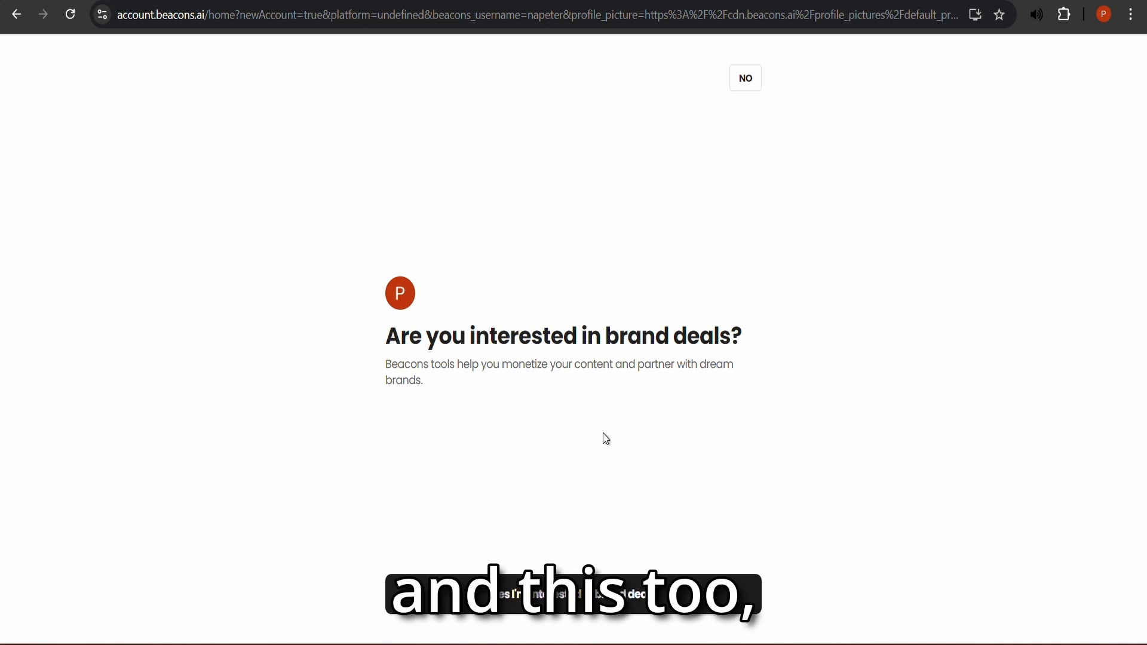
# - Decline brand deals and activate the storefront
pyautogui.click(752, 82)
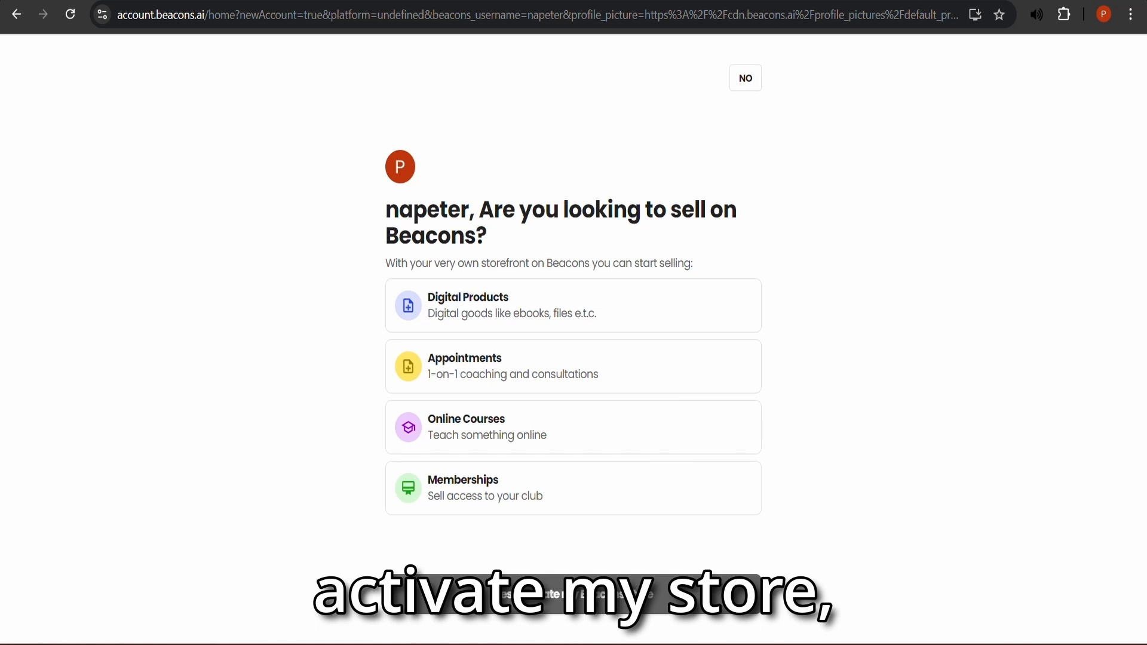
pyautogui.click(574, 595)
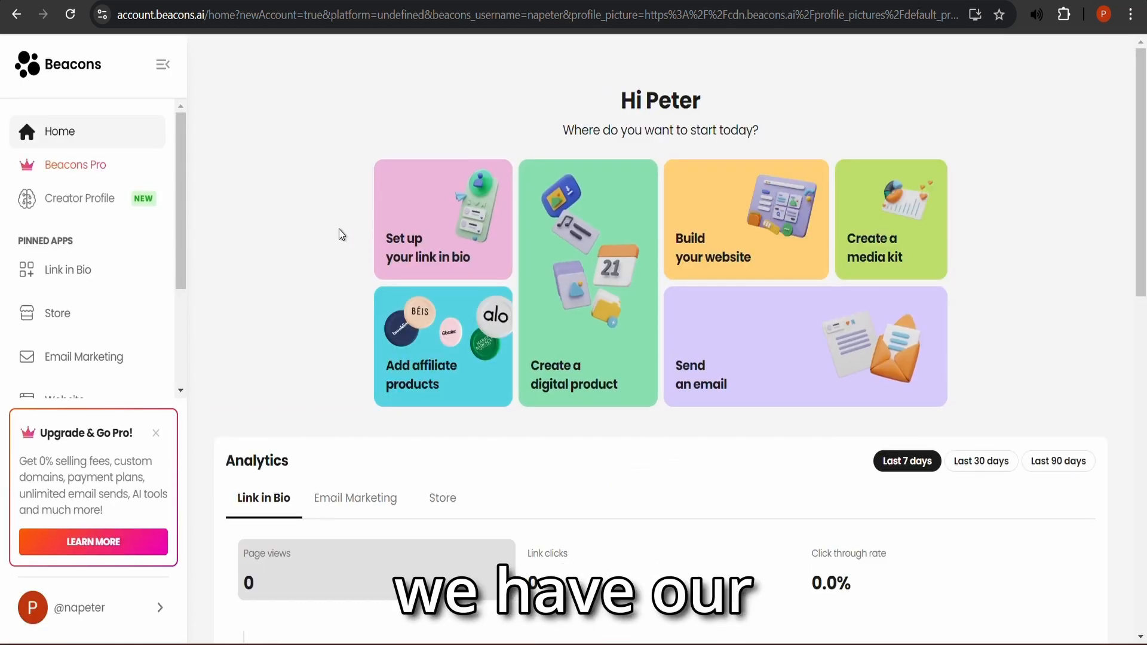
# - In the Link in Bio editor, move the Store block above Email Signup
pyautogui.scroll(-4, 338, 228)
pyautogui.scroll(4, 338, 187)
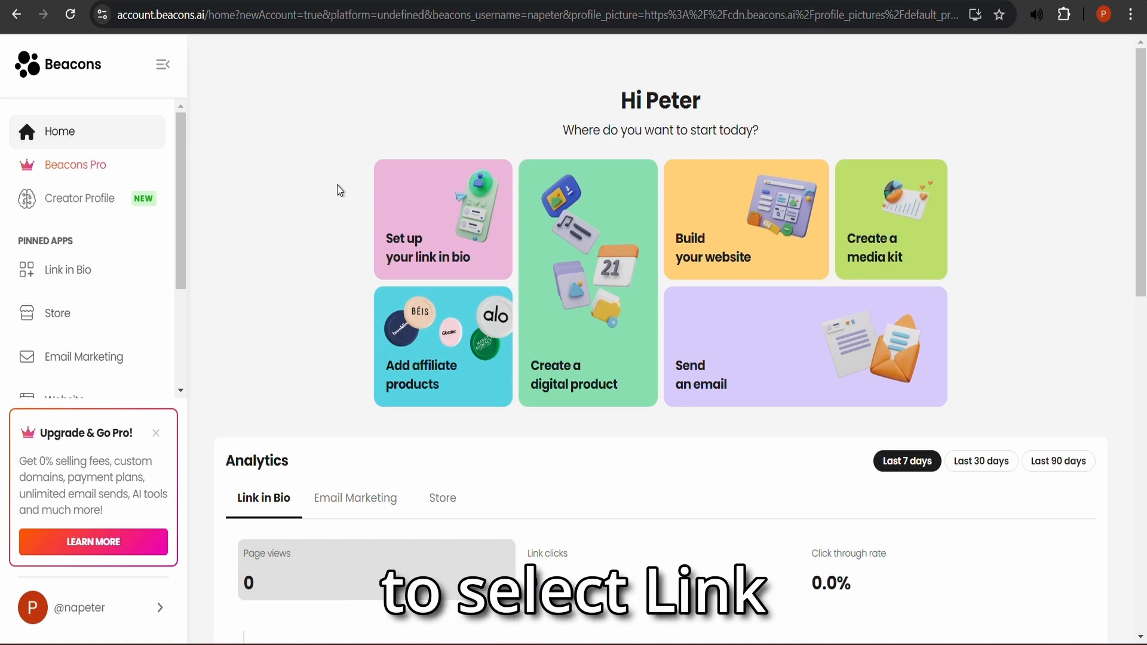
pyautogui.click(55, 278)
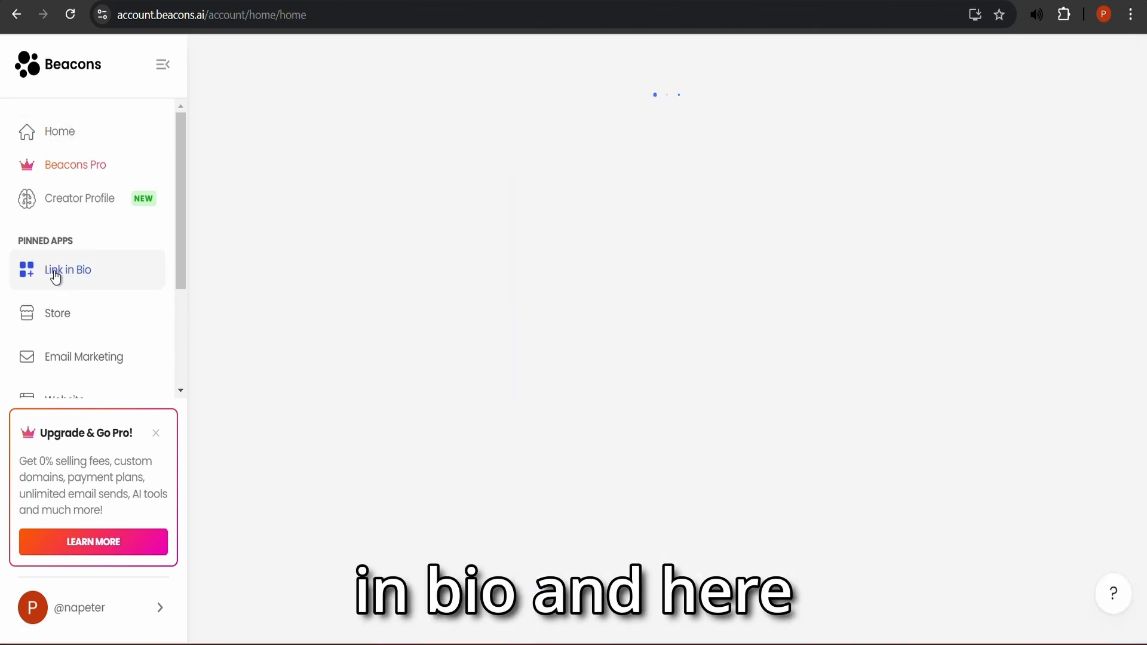
pyautogui.scroll(-4, 460, 270)
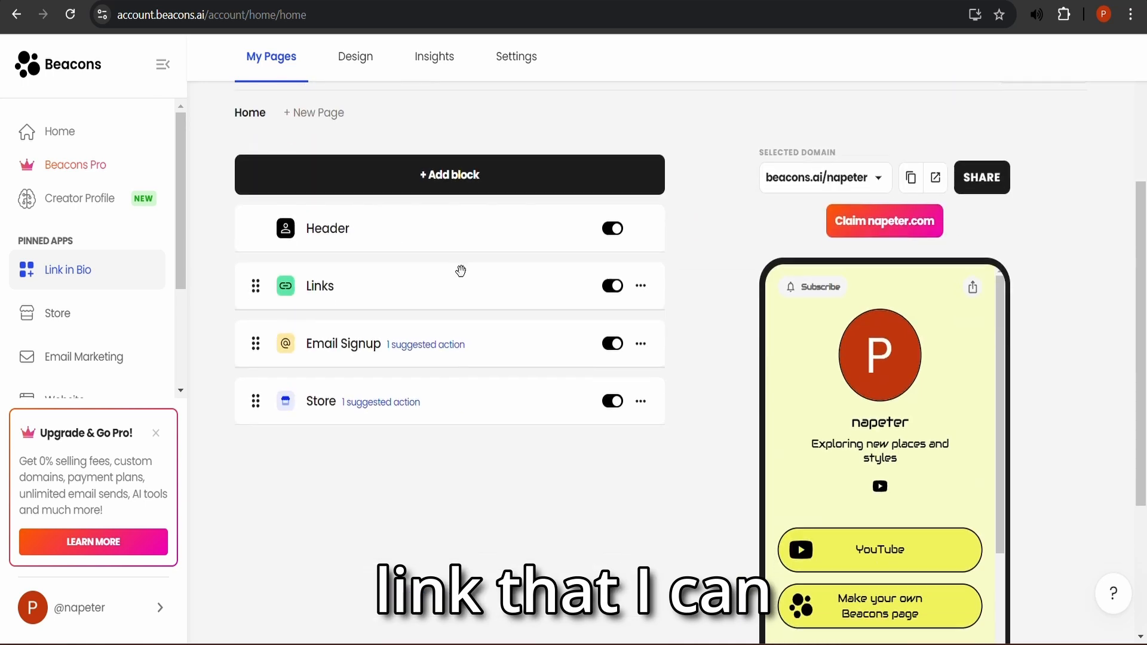
pyautogui.scroll(-3, 878, 290)
pyautogui.scroll(1, 805, 245)
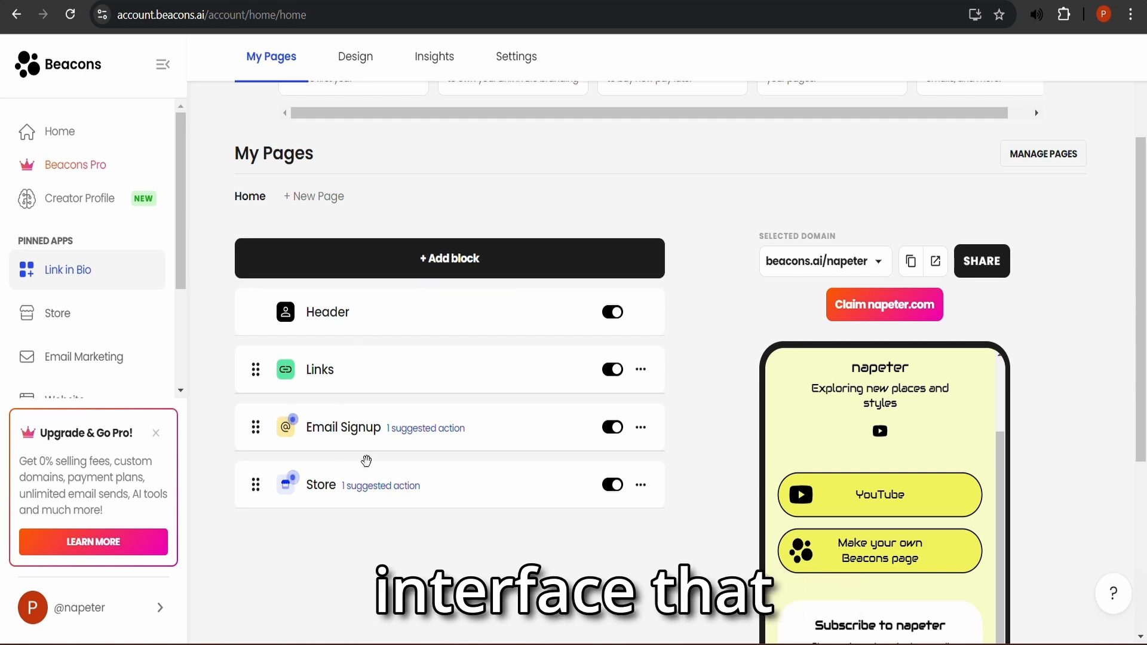
pyautogui.scroll(3, 313, 460)
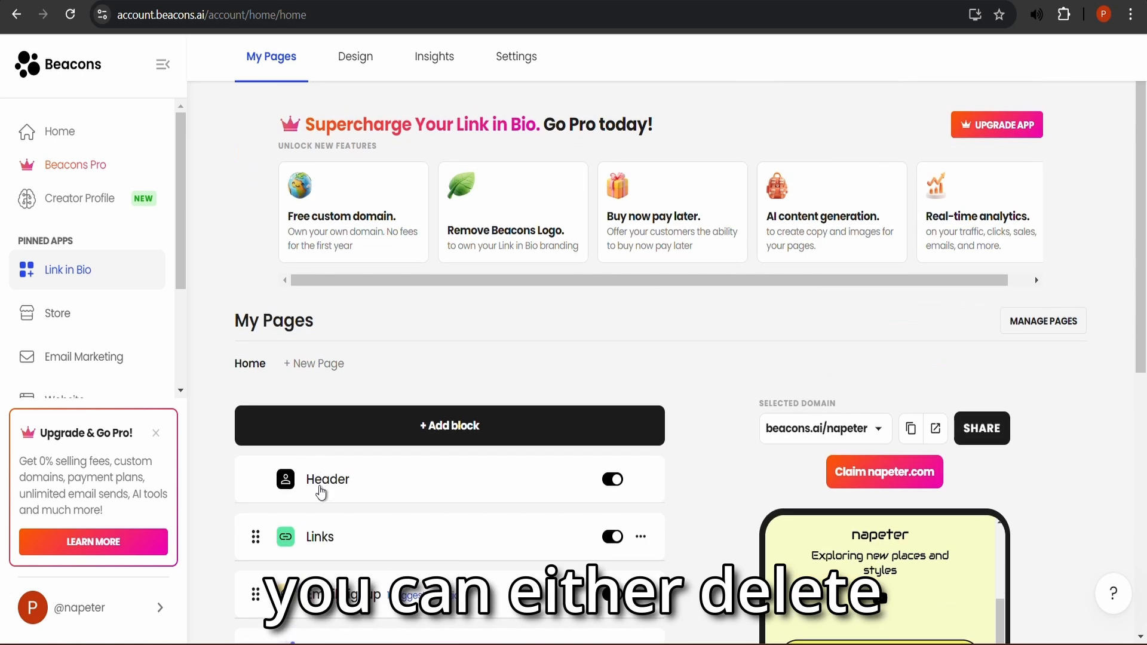
pyautogui.scroll(-1, 343, 495)
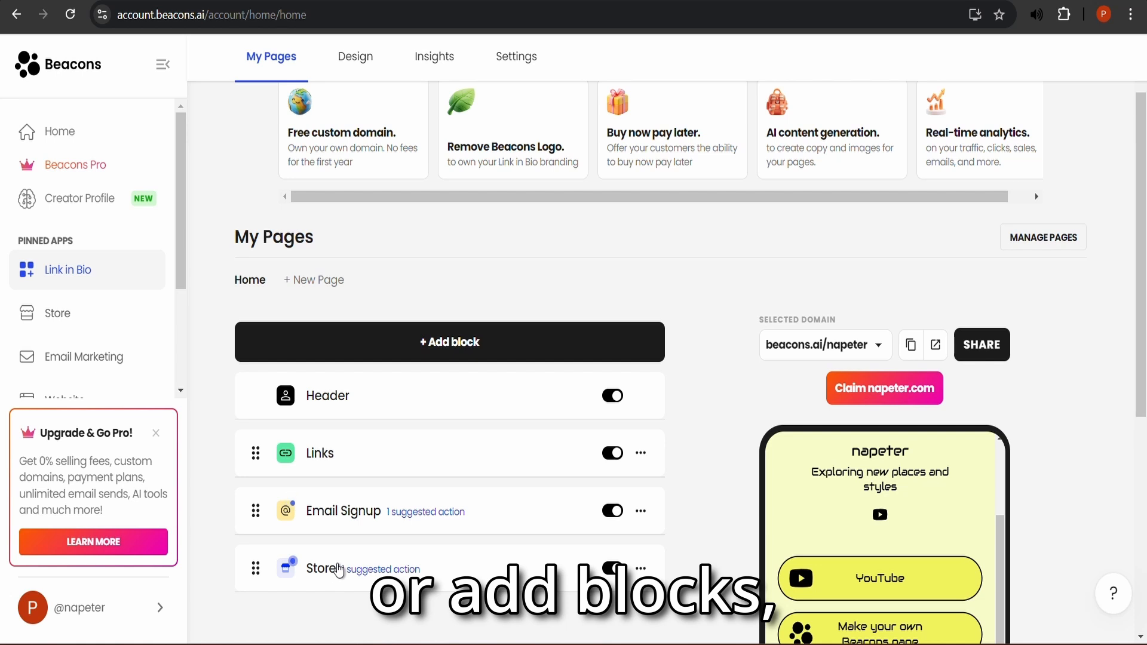
pyautogui.moveTo(341, 553); pyautogui.dragTo(348, 466)
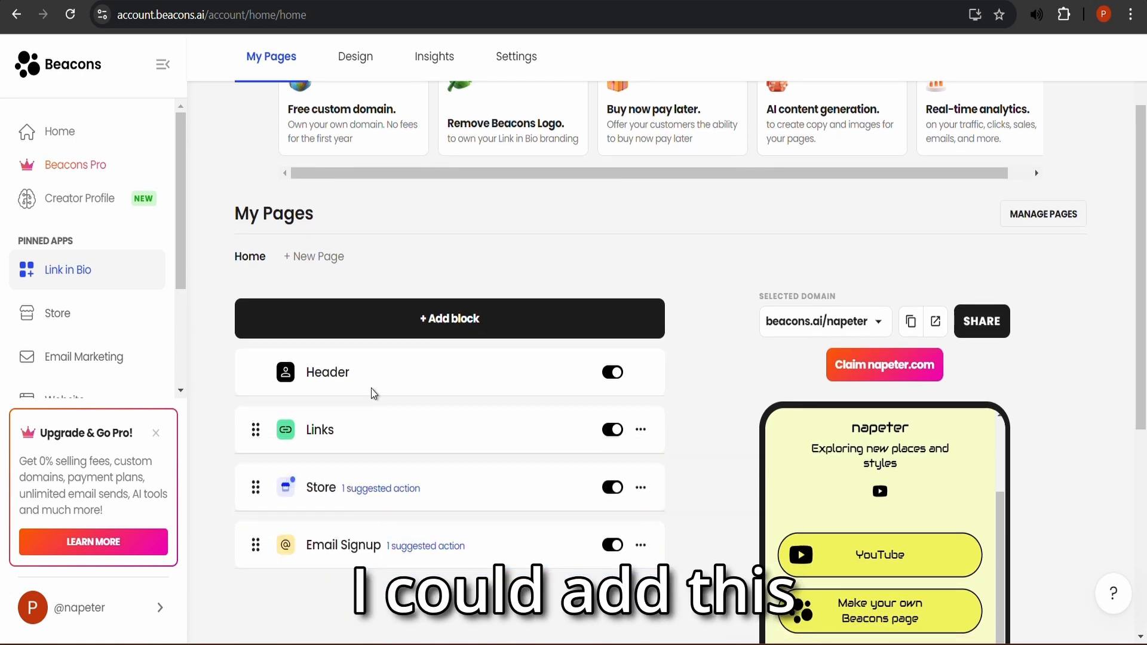
# - Browse the Add block list and close it without adding anything
pyautogui.scroll(-2, 418, 268)
pyautogui.click(451, 166)
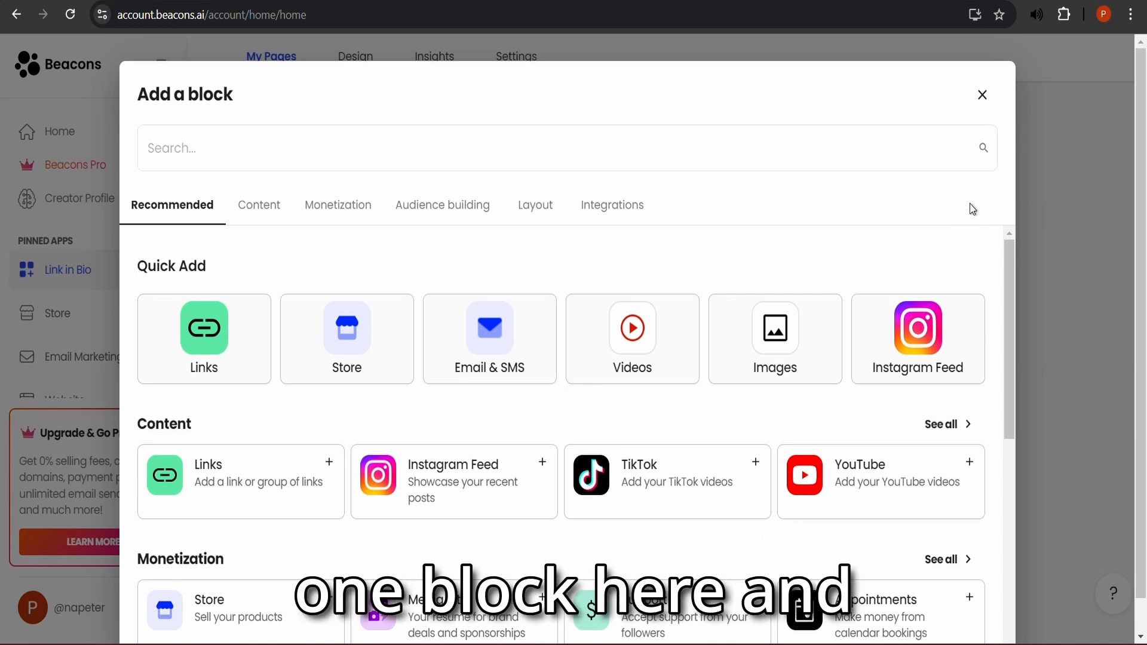
pyautogui.scroll(-3, 309, 353)
pyautogui.scroll(-1, 478, 430)
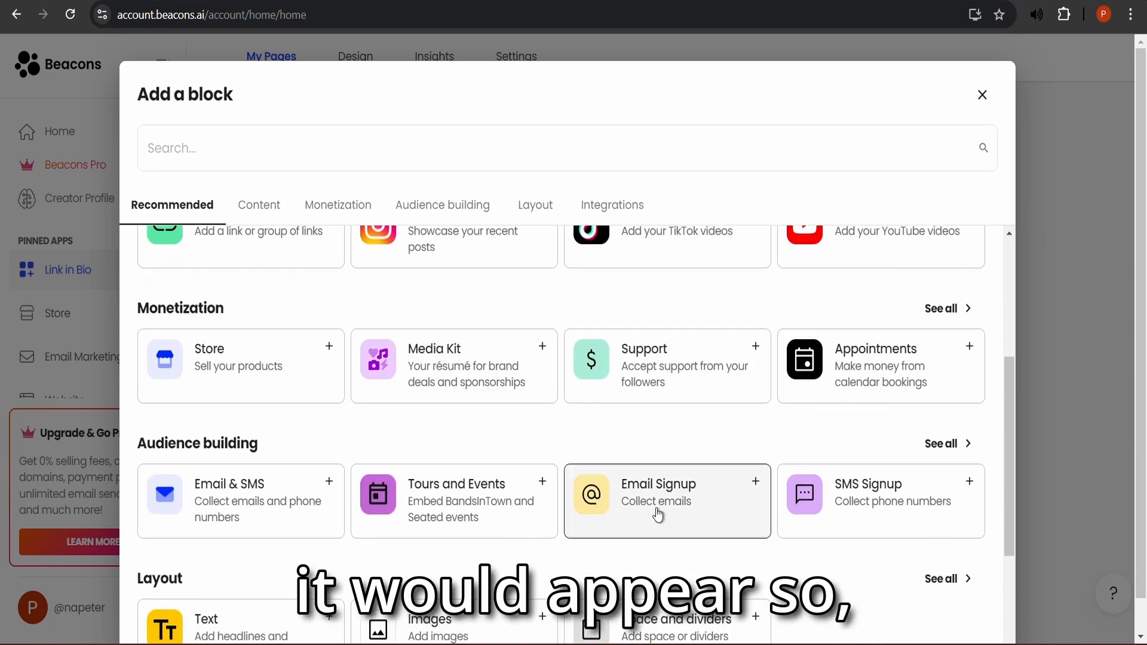
pyautogui.click(980, 94)
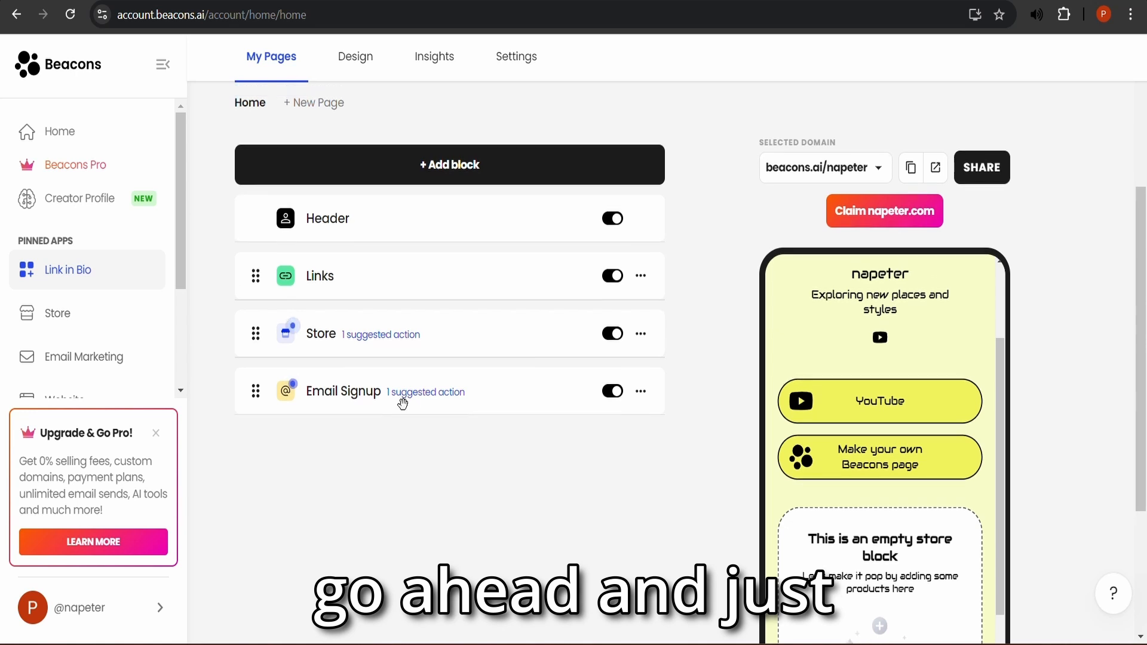
# - View the live public page in a new tab, checking its links and subscribe form
pyautogui.scroll(3, 402, 404)
pyautogui.click(948, 321)
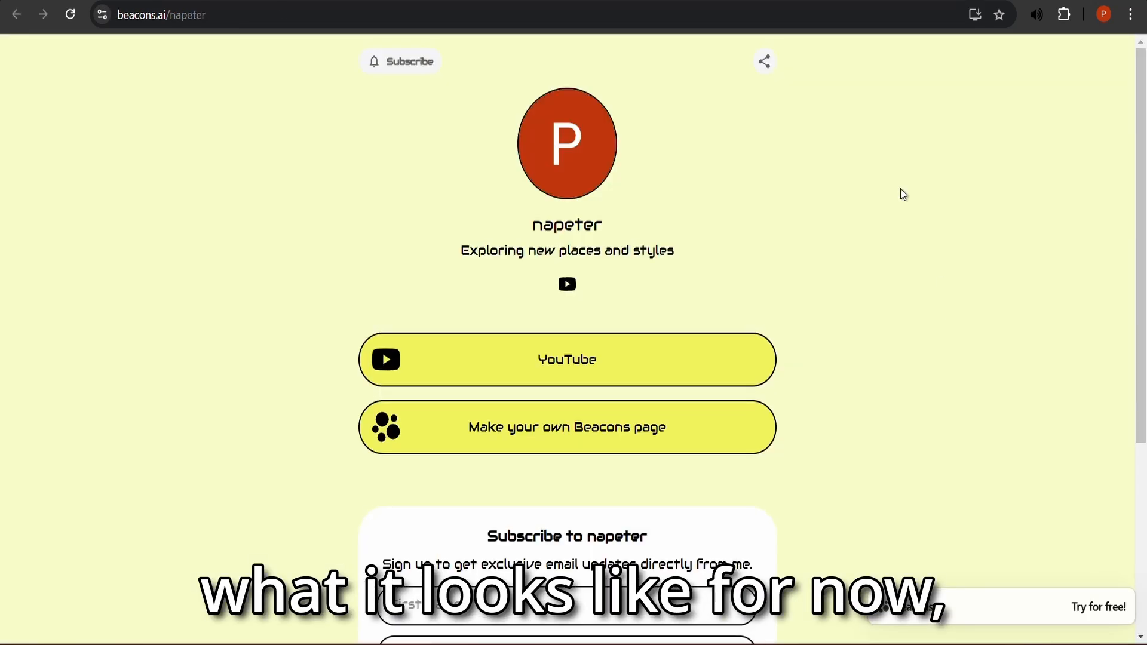
pyautogui.scroll(-5, 546, 263)
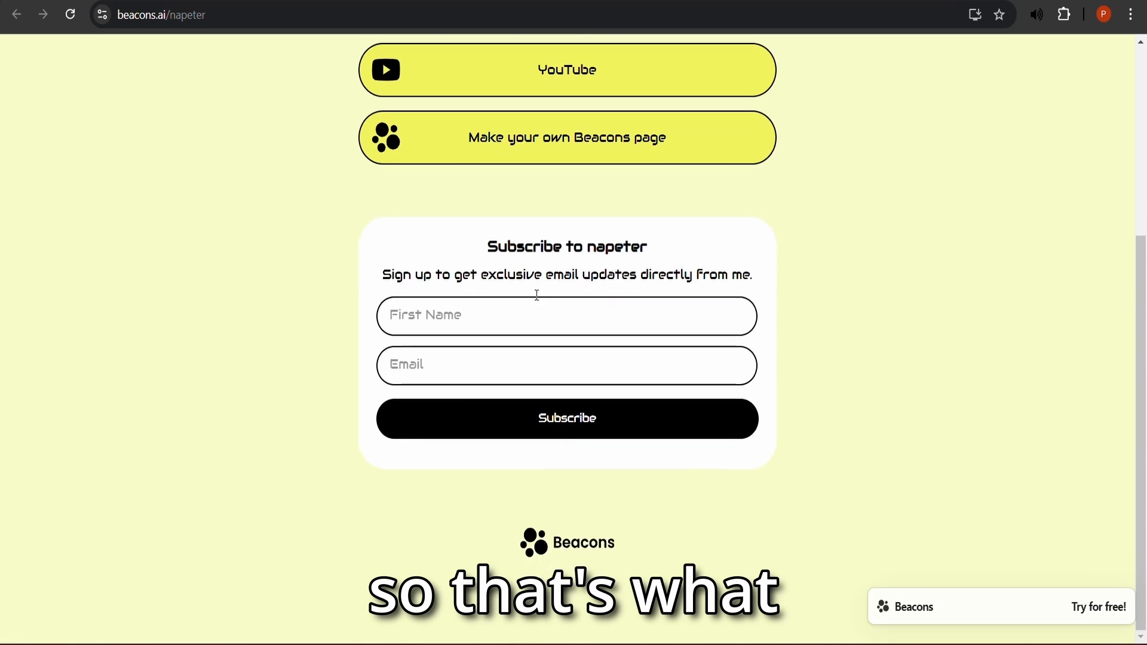
pyautogui.scroll(5, 535, 294)
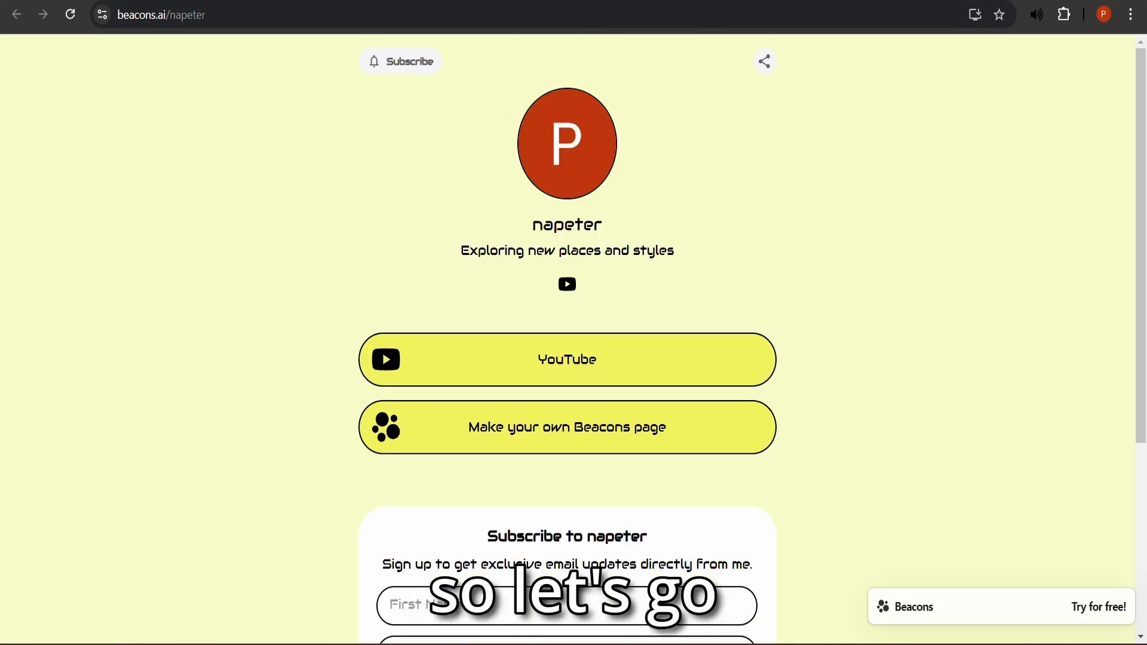
# - Back in the editor, drag Email Signup up past Store and Links to sit under Header
pyautogui.click(725, 2)
pyautogui.scroll(-1, 479, 394)
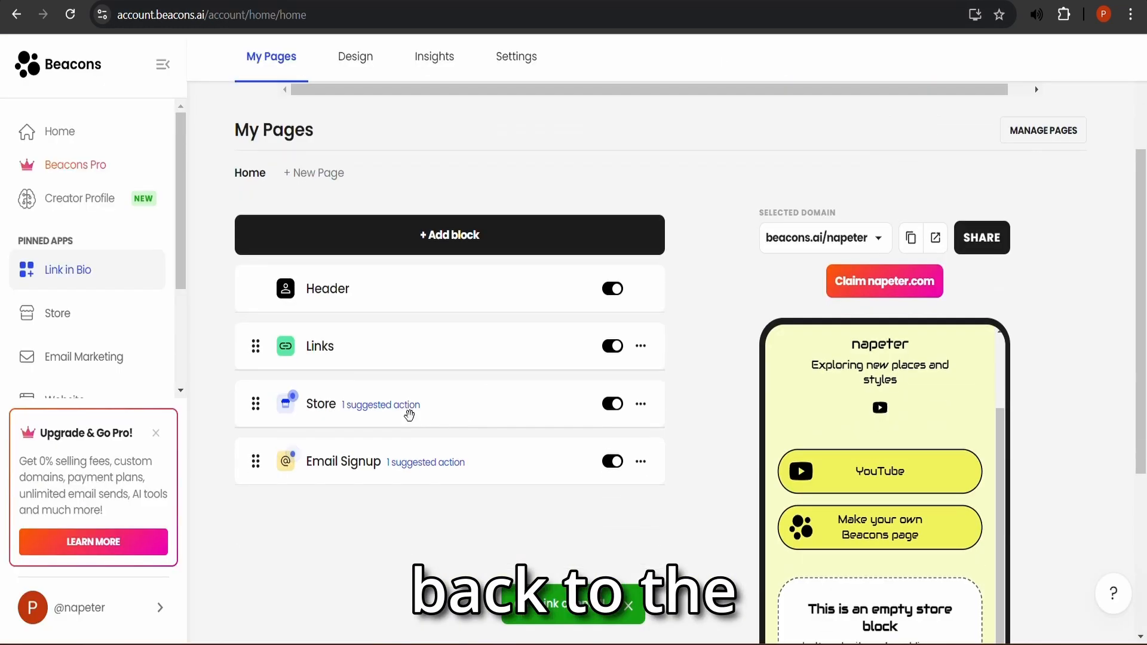
pyautogui.moveTo(525, 466); pyautogui.dragTo(525, 404)
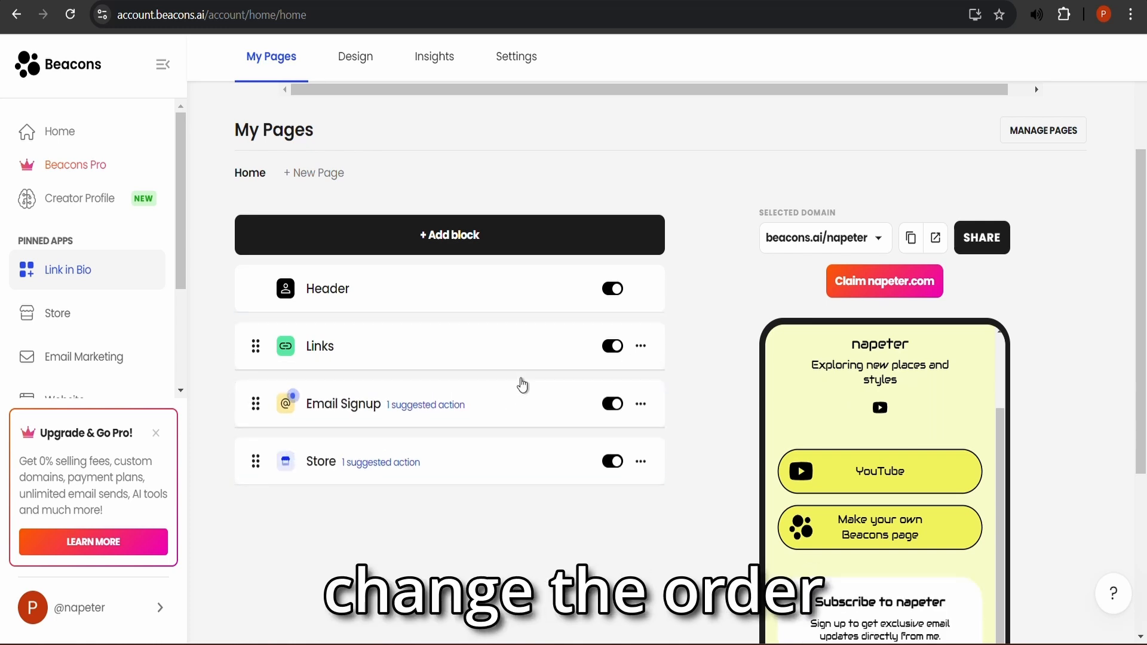
pyautogui.moveTo(520, 384); pyautogui.dragTo(518, 352)
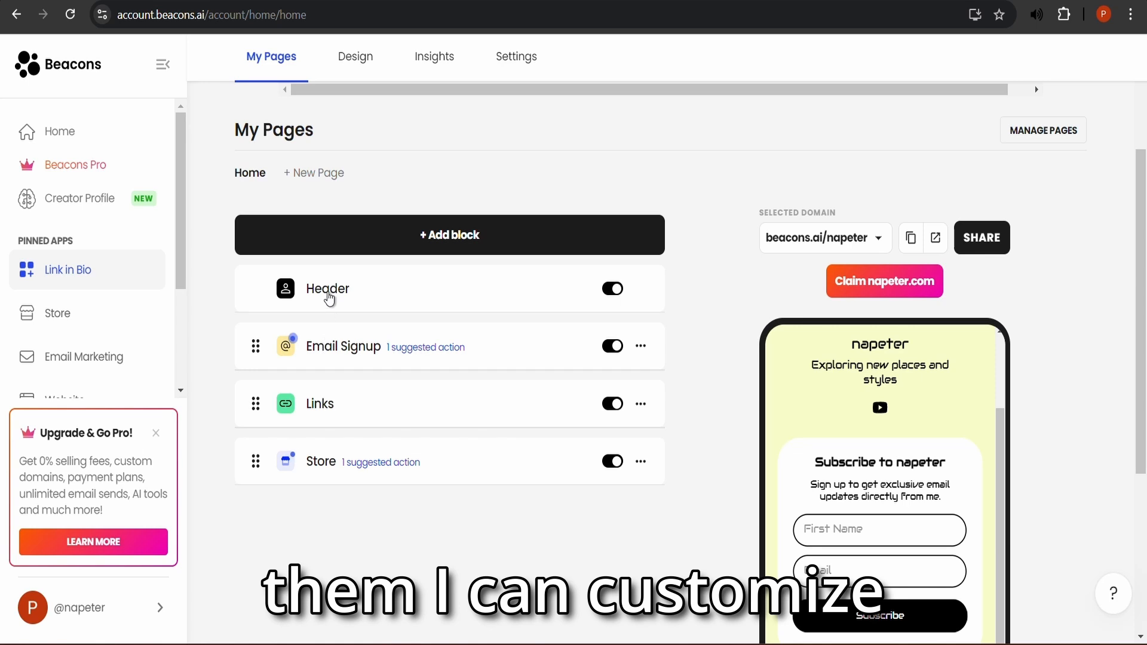
# - Switch the header to the Banner layout and enlarge the profile picture to 177 px
pyautogui.click(326, 292)
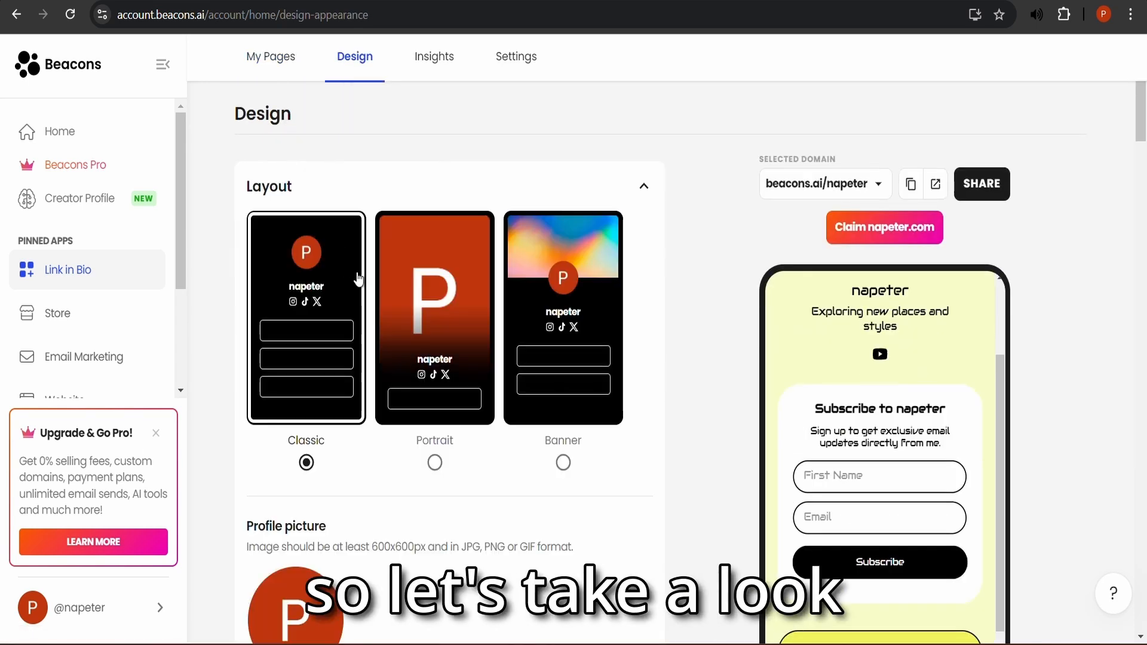
pyautogui.click(434, 462)
pyautogui.click(562, 463)
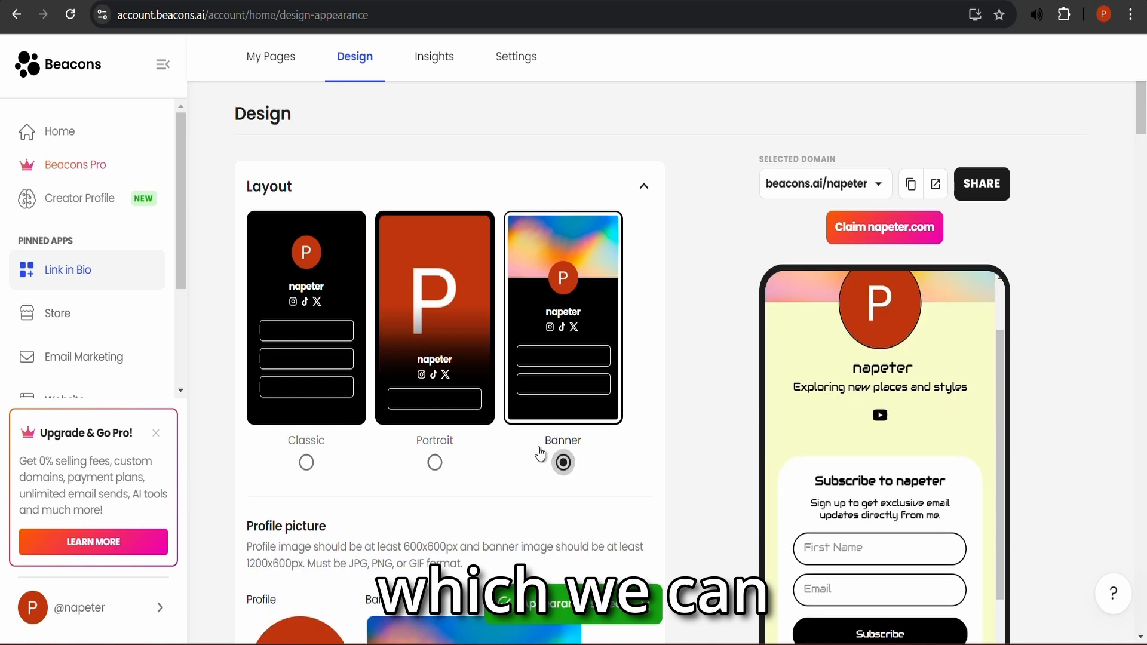
pyautogui.scroll(-3, 358, 508)
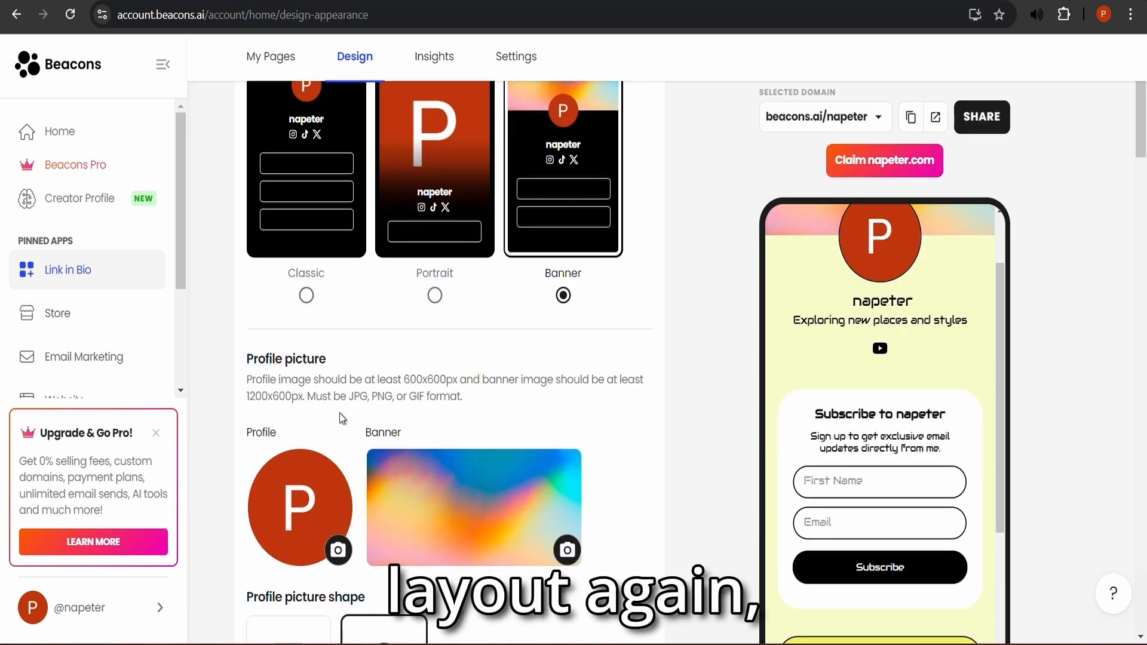
pyautogui.scroll(-4, 340, 415)
pyautogui.scroll(-2, 460, 386)
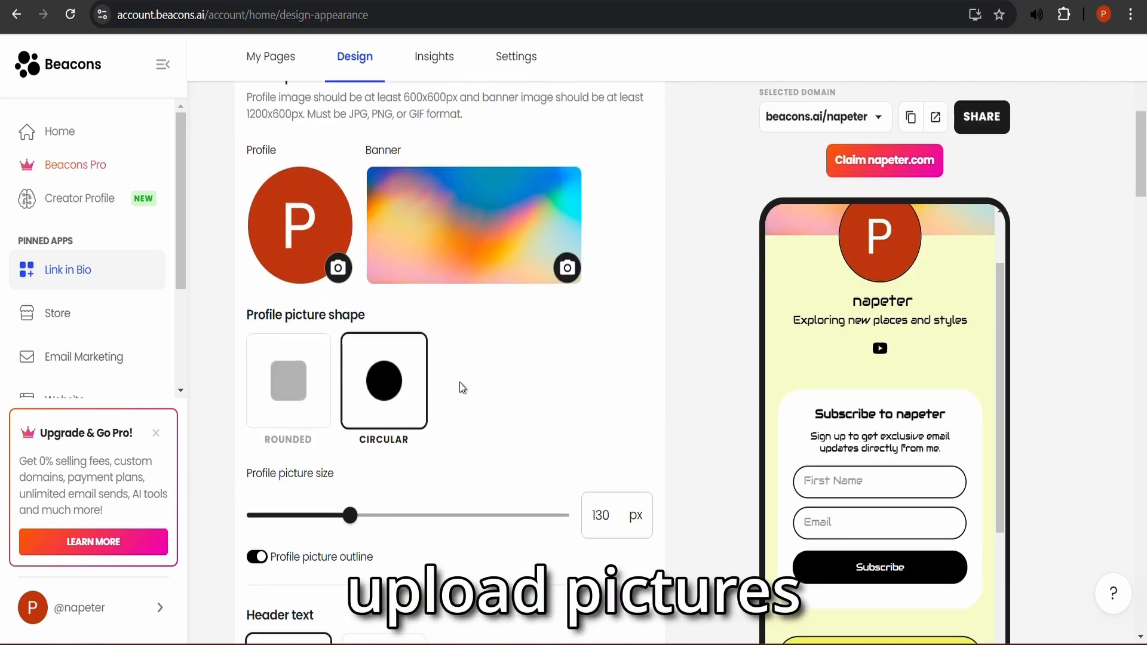
pyautogui.moveTo(350, 463); pyautogui.dragTo(410, 462)
pyautogui.scroll(-9, 457, 397)
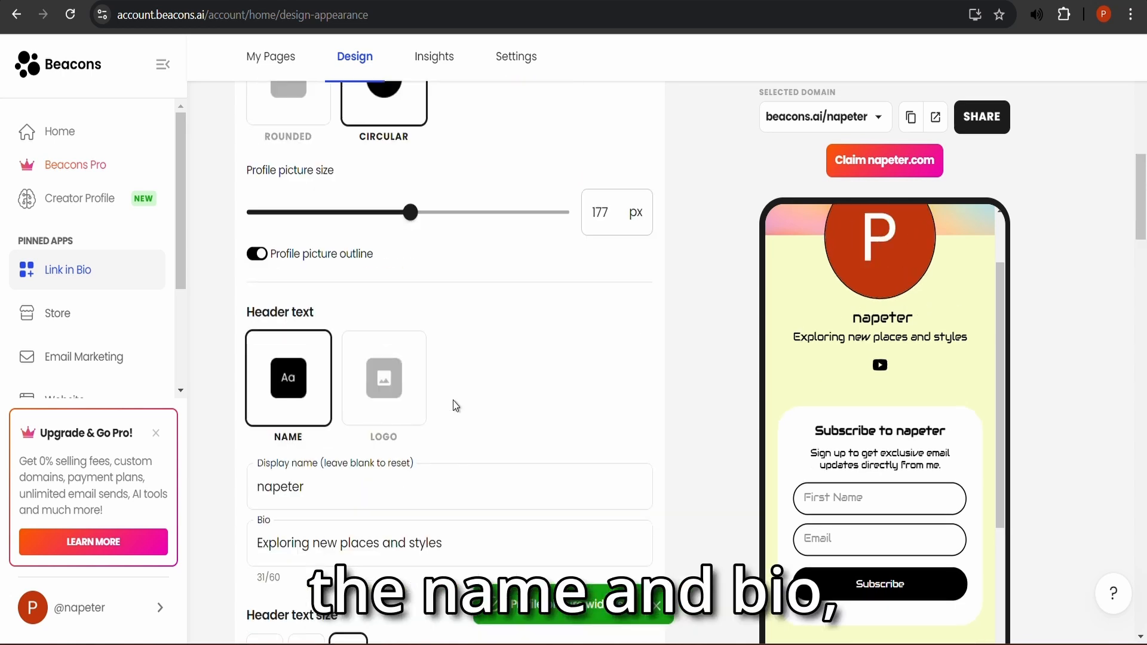
# - Enter an Instagram handle so its icon shows beside YouTube
pyautogui.scroll(-3, 412, 388)
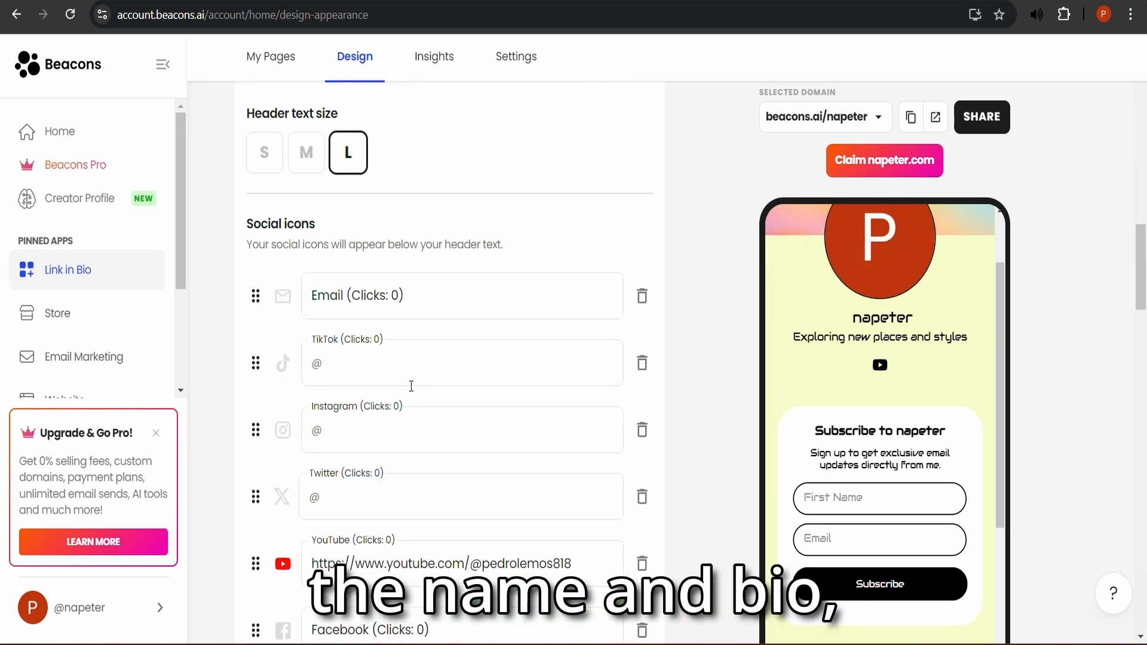
pyautogui.click(354, 377)
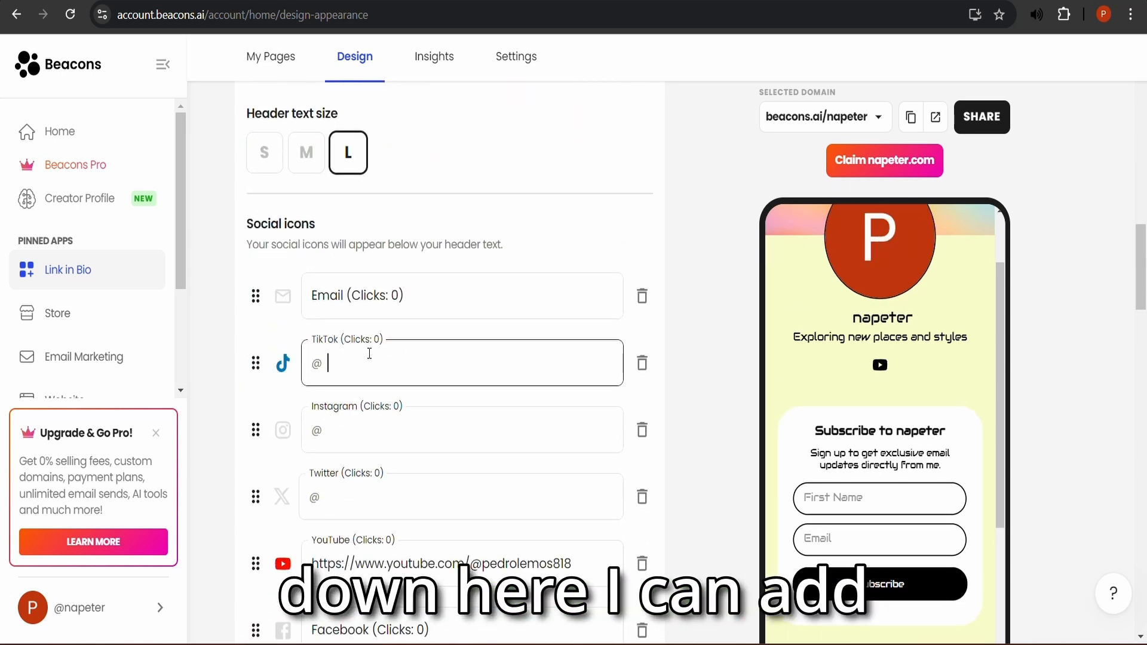
pyautogui.click(401, 445)
pyautogui.scroll(-4, 409, 427)
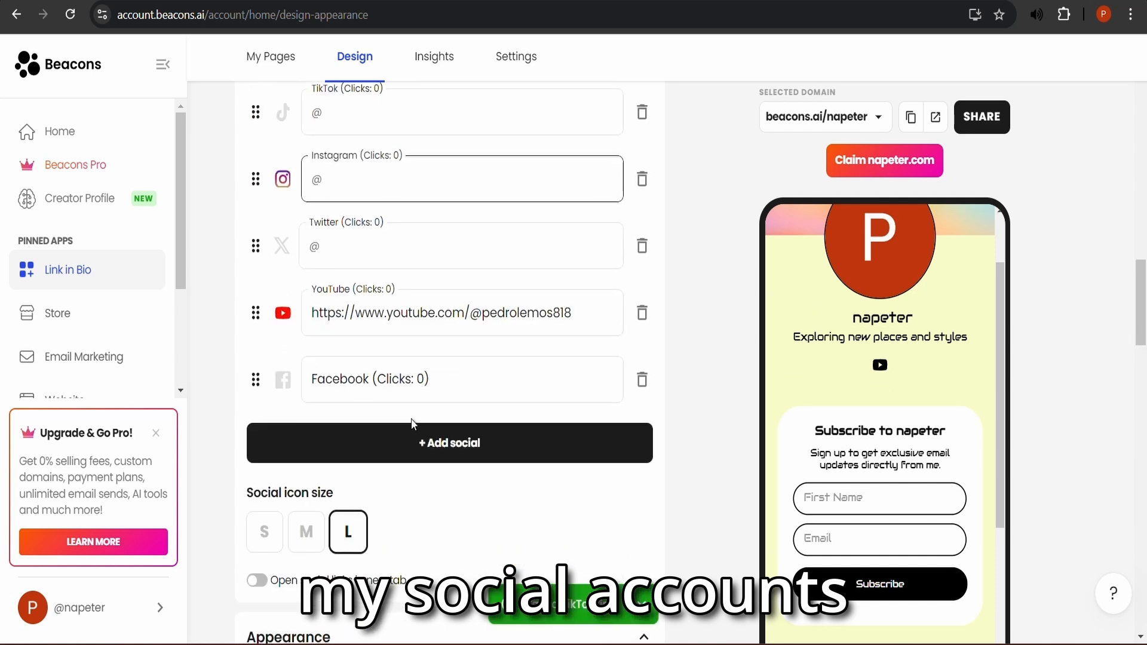
pyautogui.write('hjk')
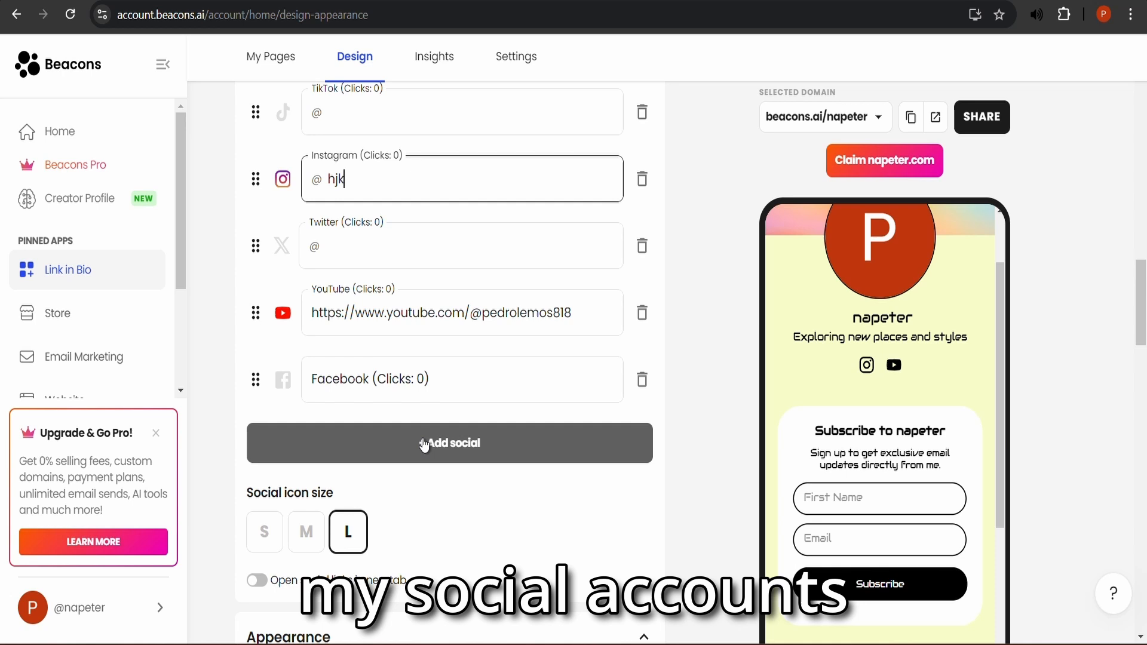
# - Add an empty new social platform slot, then scroll down to the Page pop-up section
pyautogui.click(422, 442)
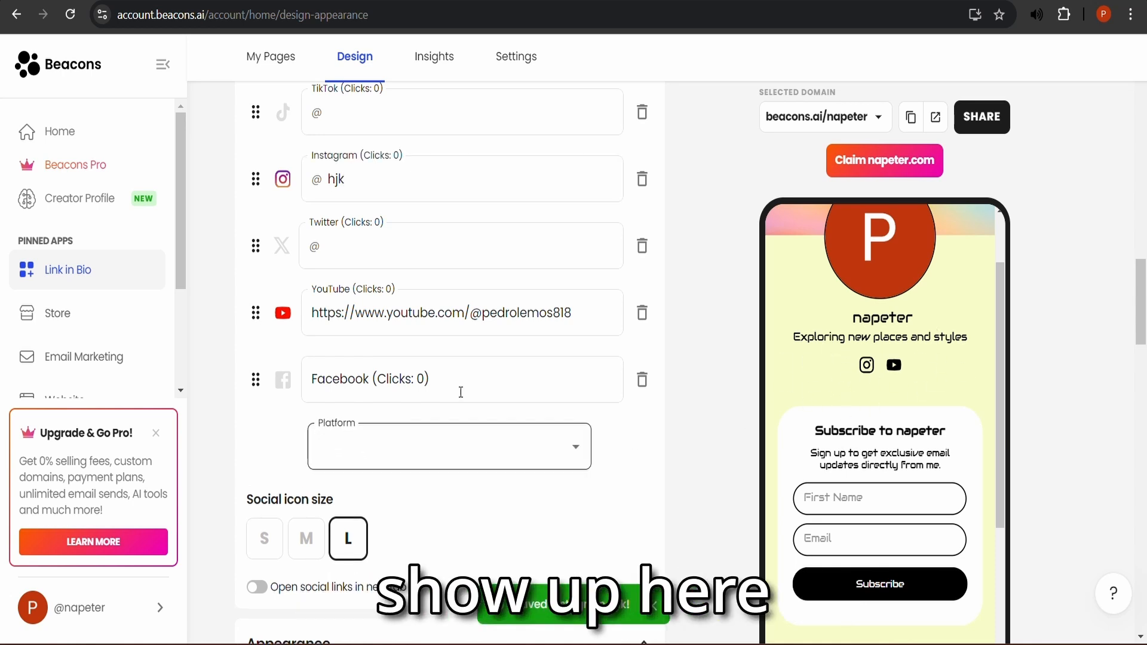
pyautogui.scroll(-3, 457, 394)
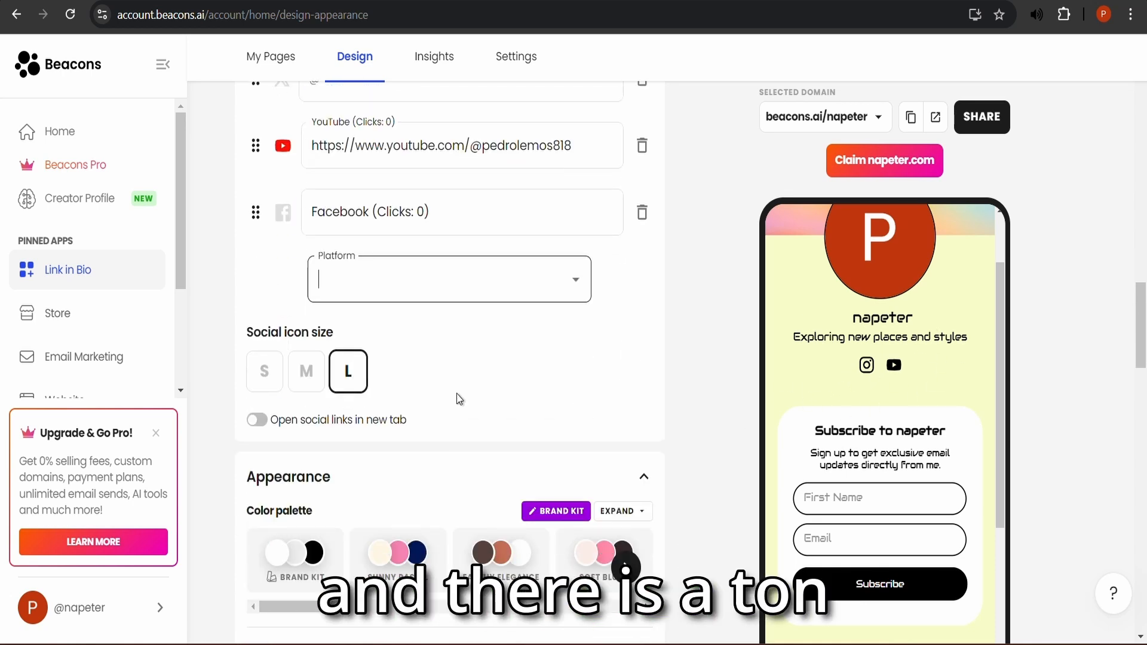
pyautogui.scroll(-10, 472, 393)
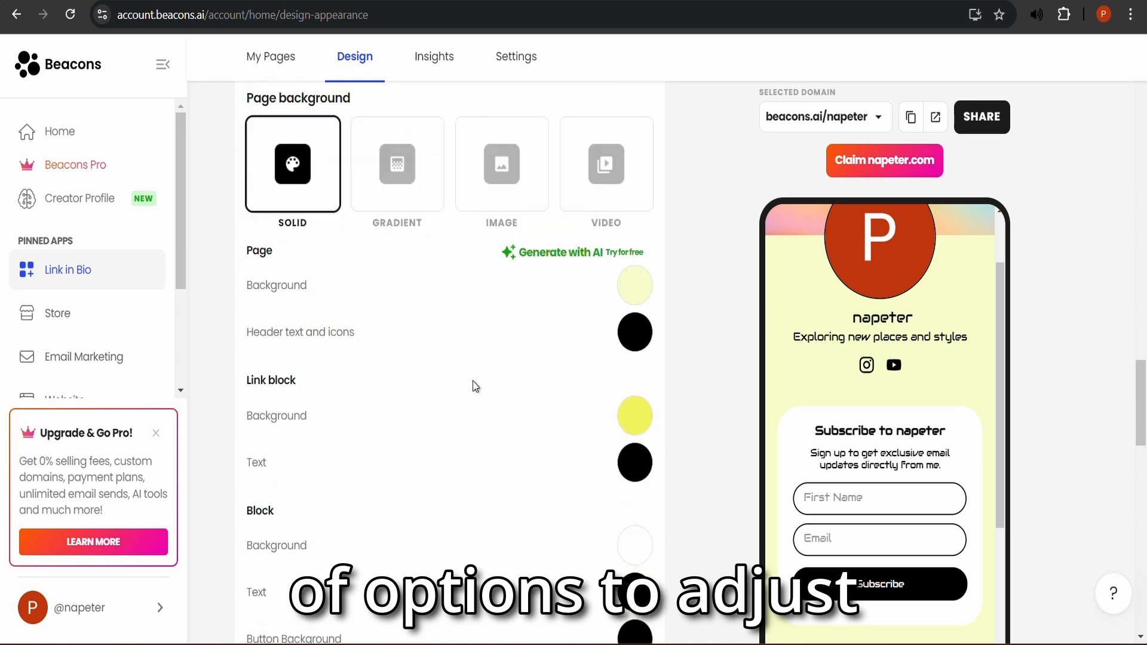
pyautogui.scroll(-12, 475, 387)
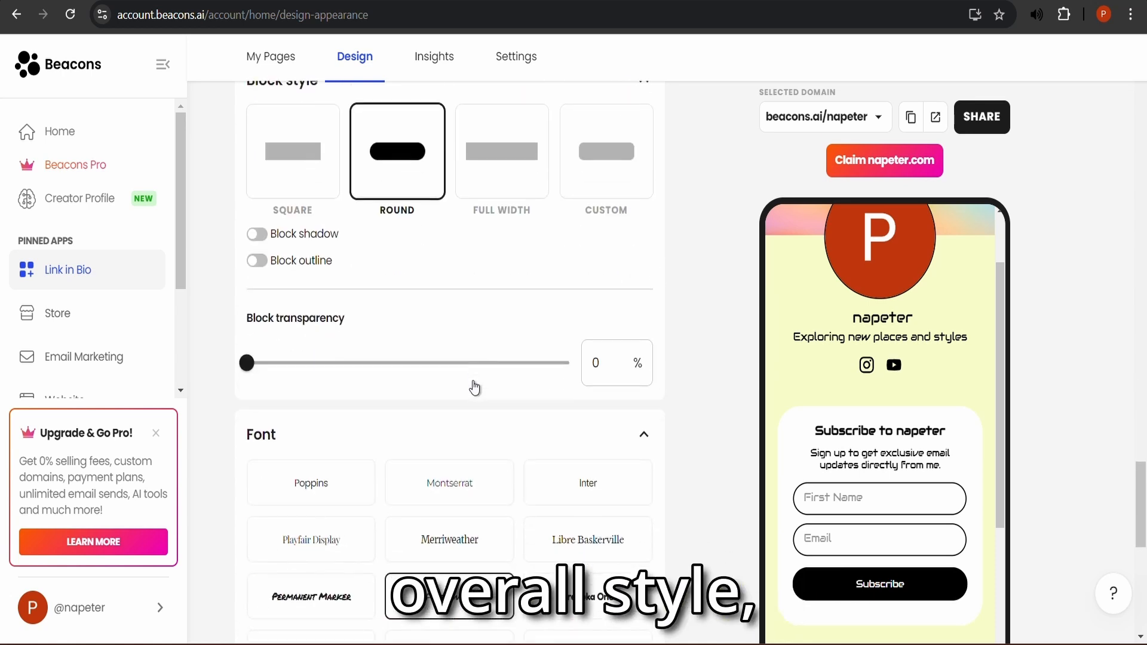
pyautogui.scroll(-5, 395, 355)
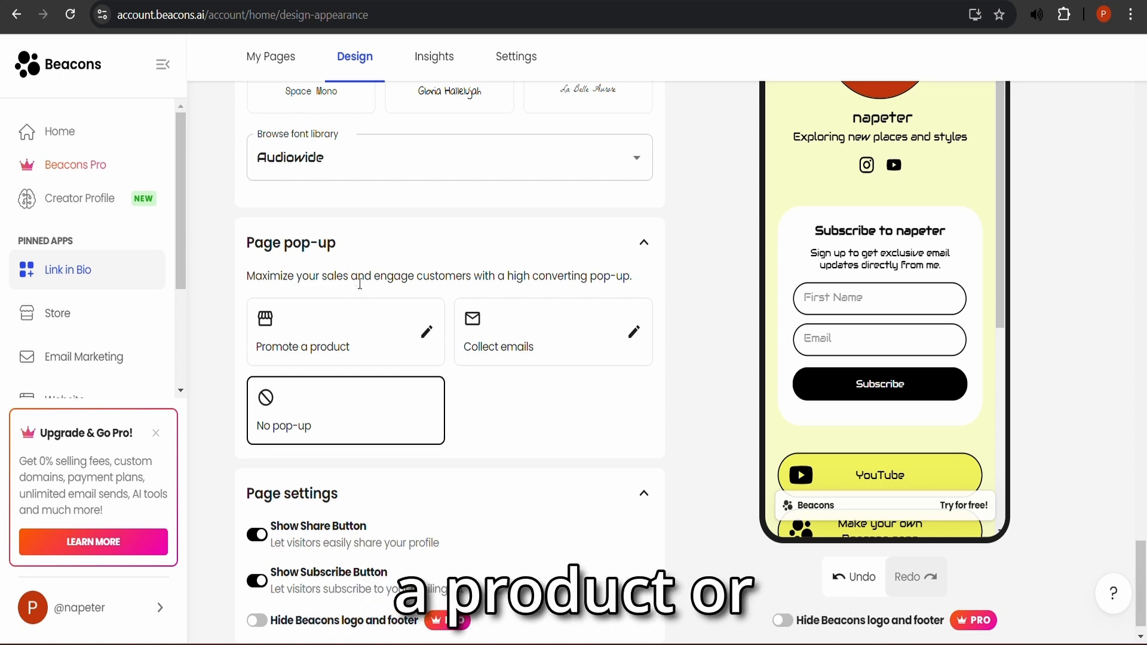
# - Set the page pop-up to Collect emails ('Get on the list'), save it, and return to Link in Bio
pyautogui.click(525, 344)
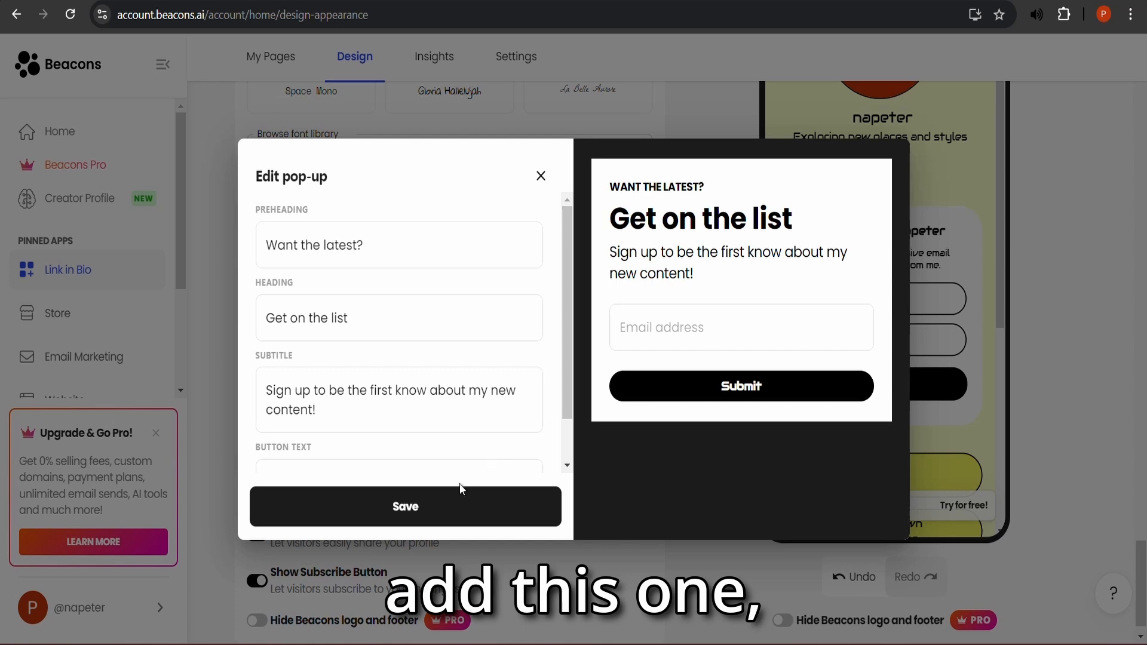
pyautogui.click(455, 501)
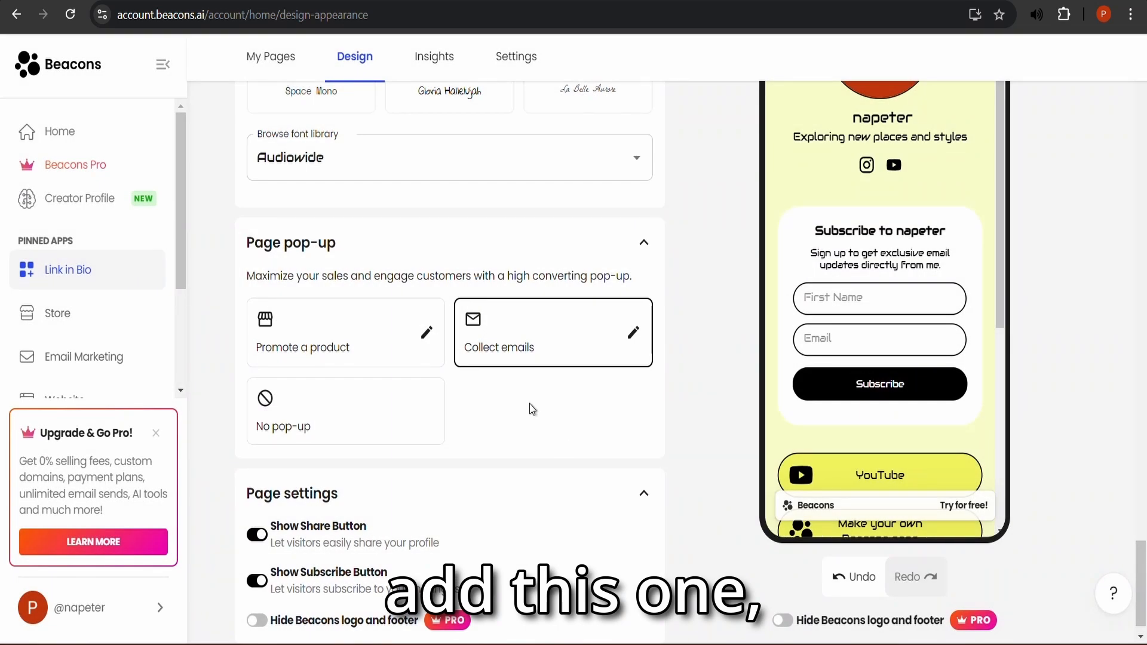
pyautogui.click(120, 270)
pyautogui.scroll(3, 472, 317)
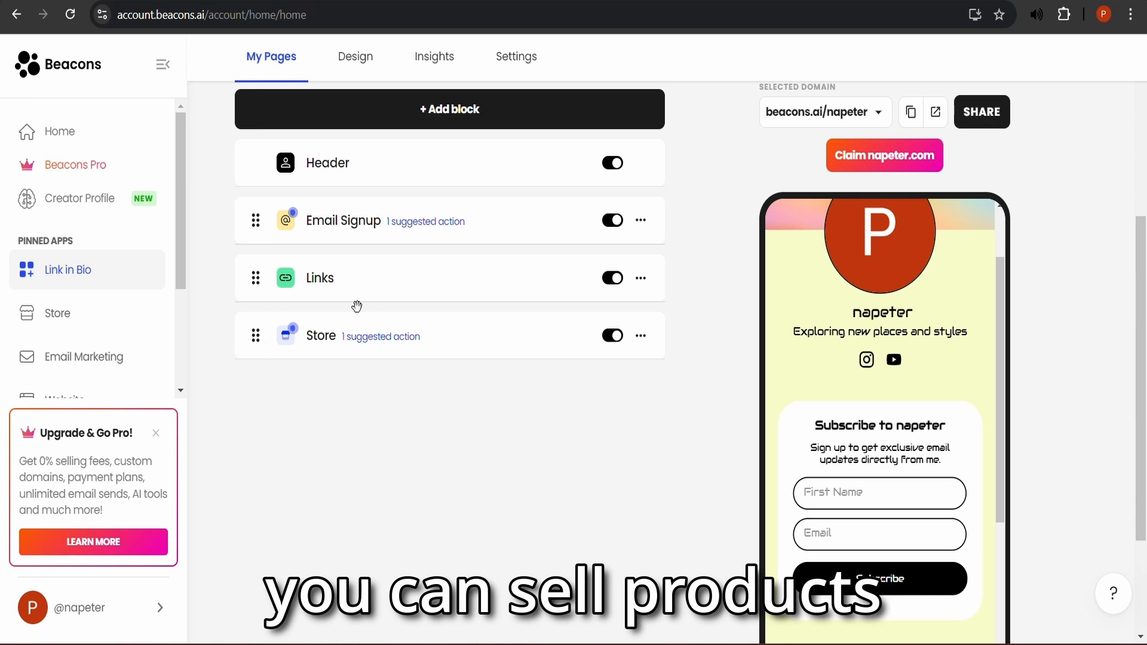
pyautogui.click(346, 339)
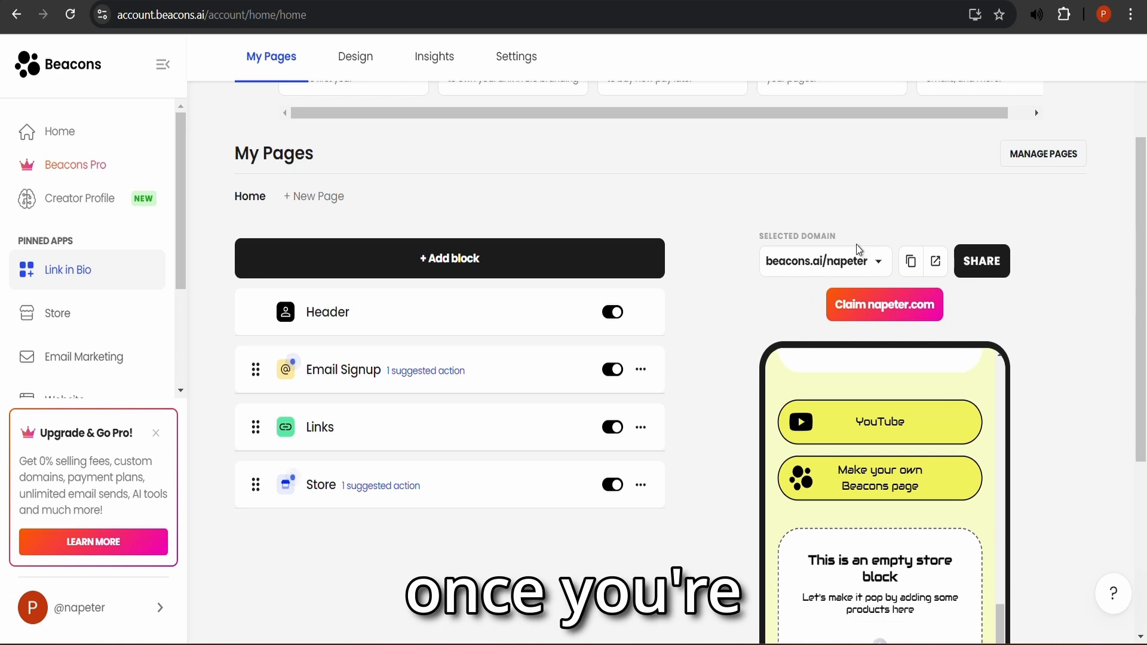
pyautogui.click(935, 263)
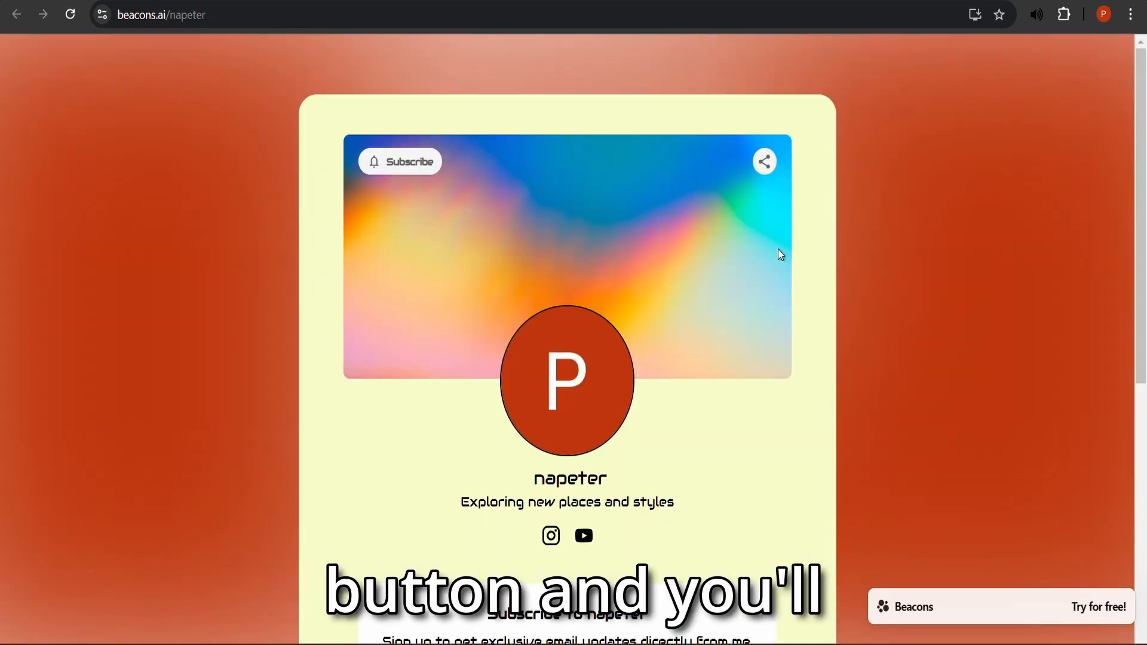
# - Subscribe a test user through the live page's form with a first name and e-mail address
pyautogui.scroll(-4, 583, 242)
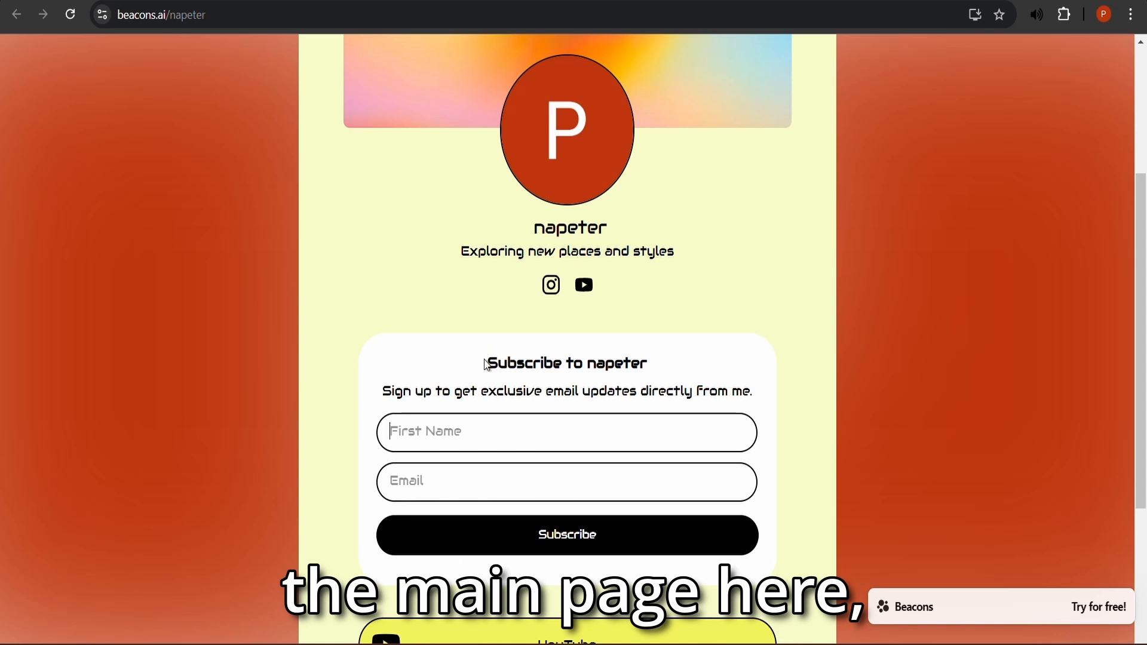
pyautogui.scroll(-3, 526, 368)
pyautogui.click(542, 312)
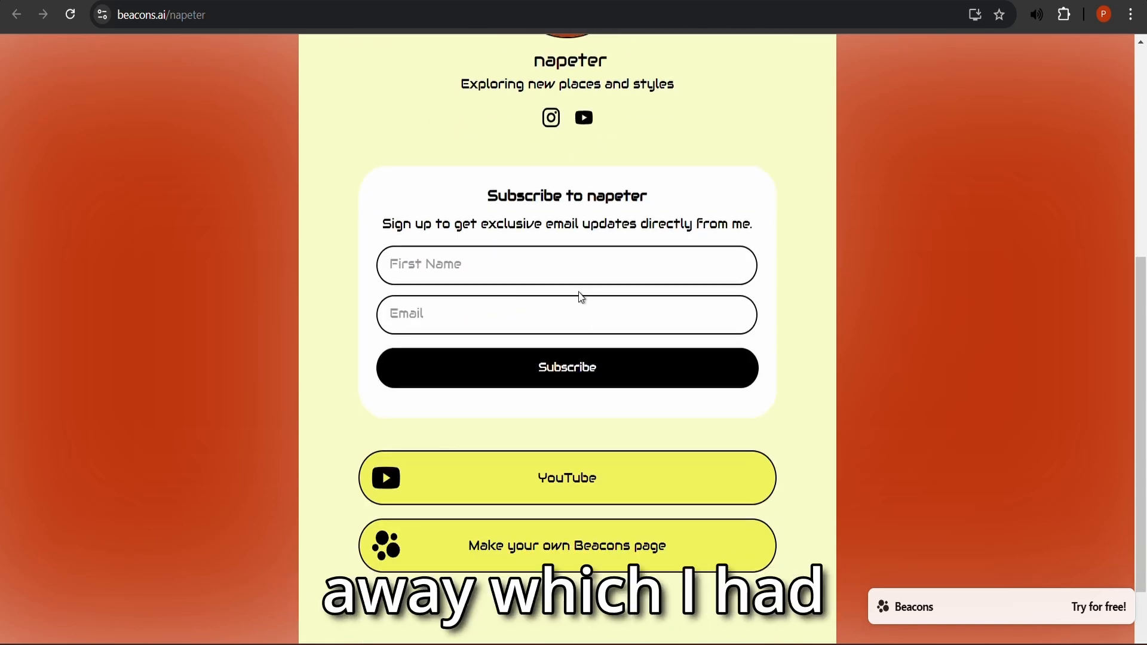
pyautogui.scroll(-2, 581, 297)
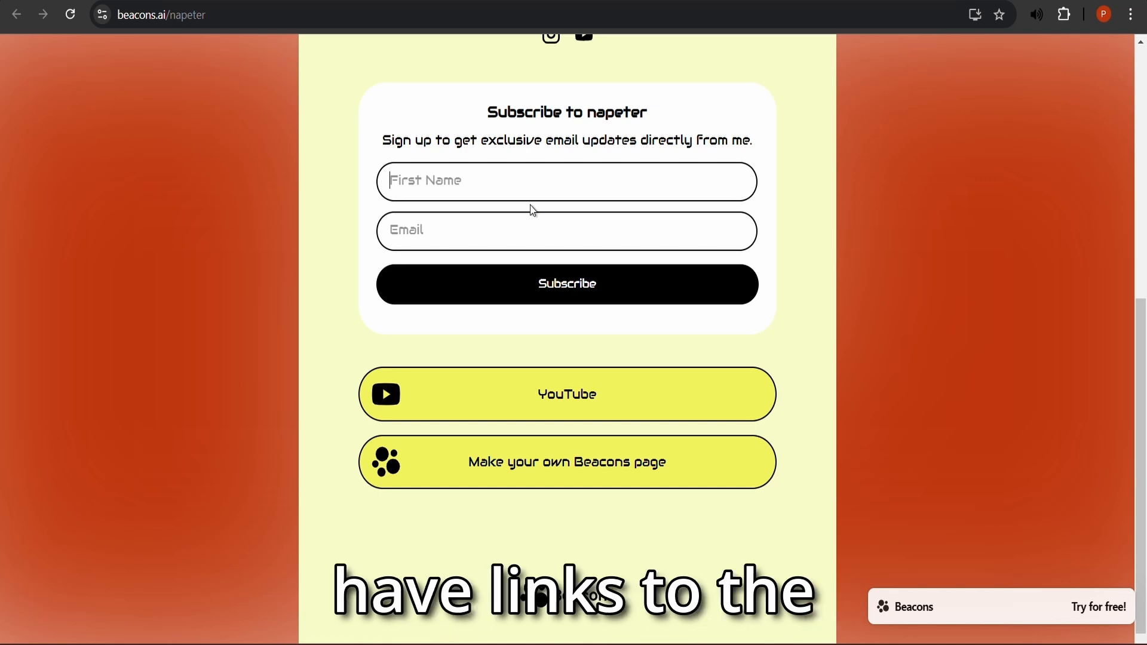
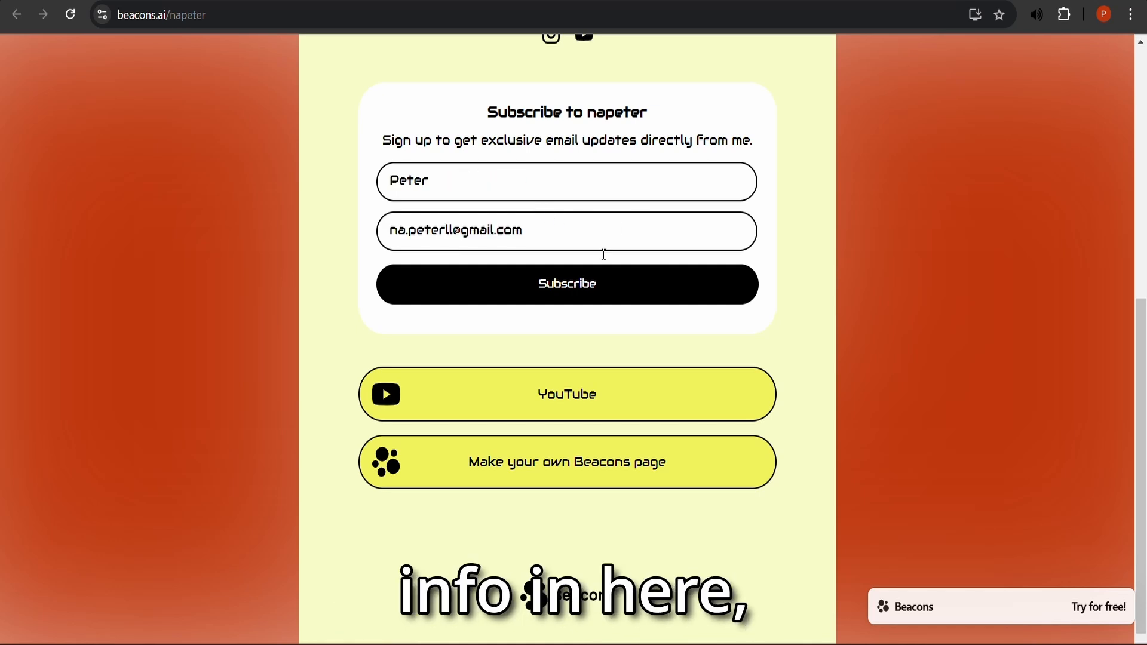
pyautogui.click(596, 295)
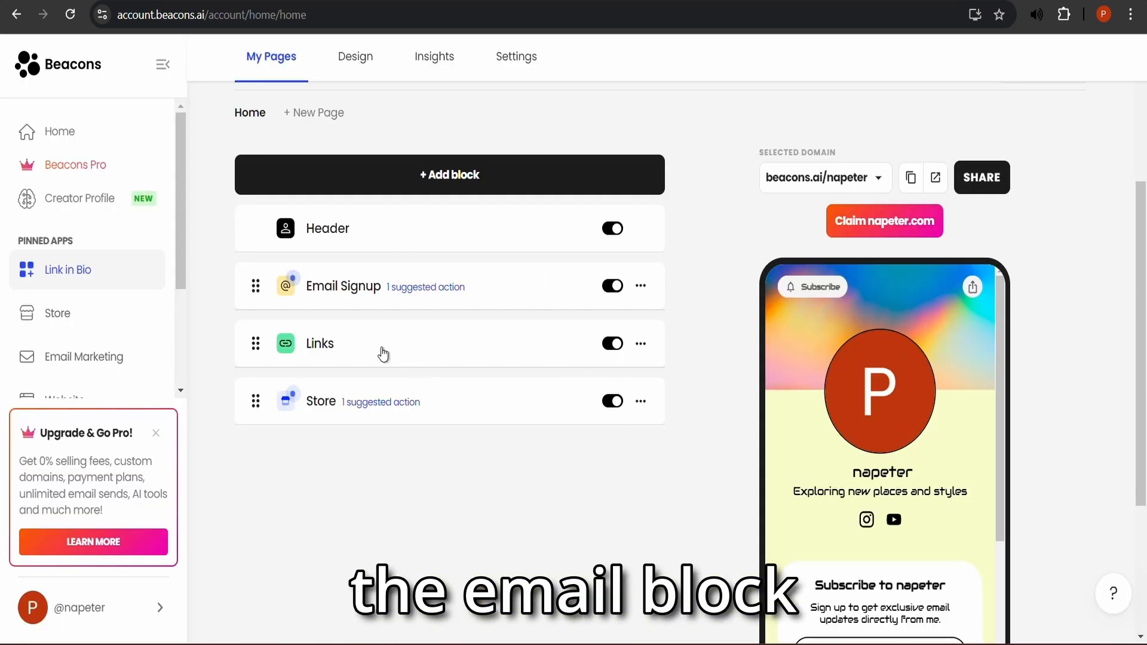
# - Review the Email Signup responses in Audience manager, confirming the one test subscriber
pyautogui.click(360, 300)
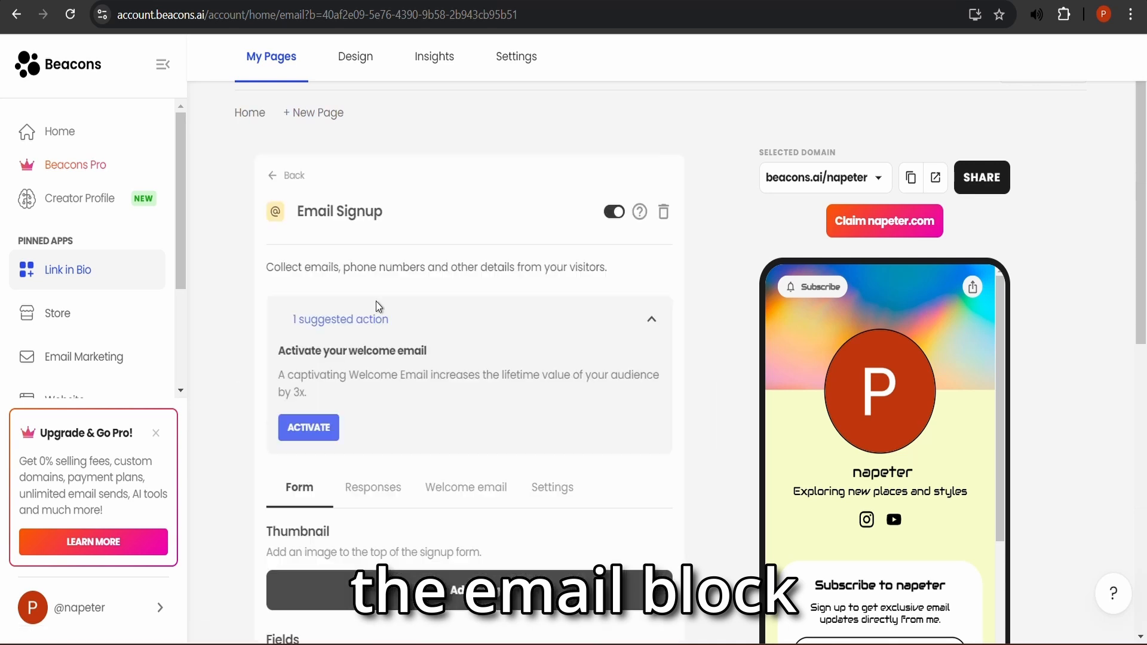
pyautogui.scroll(-3, 413, 319)
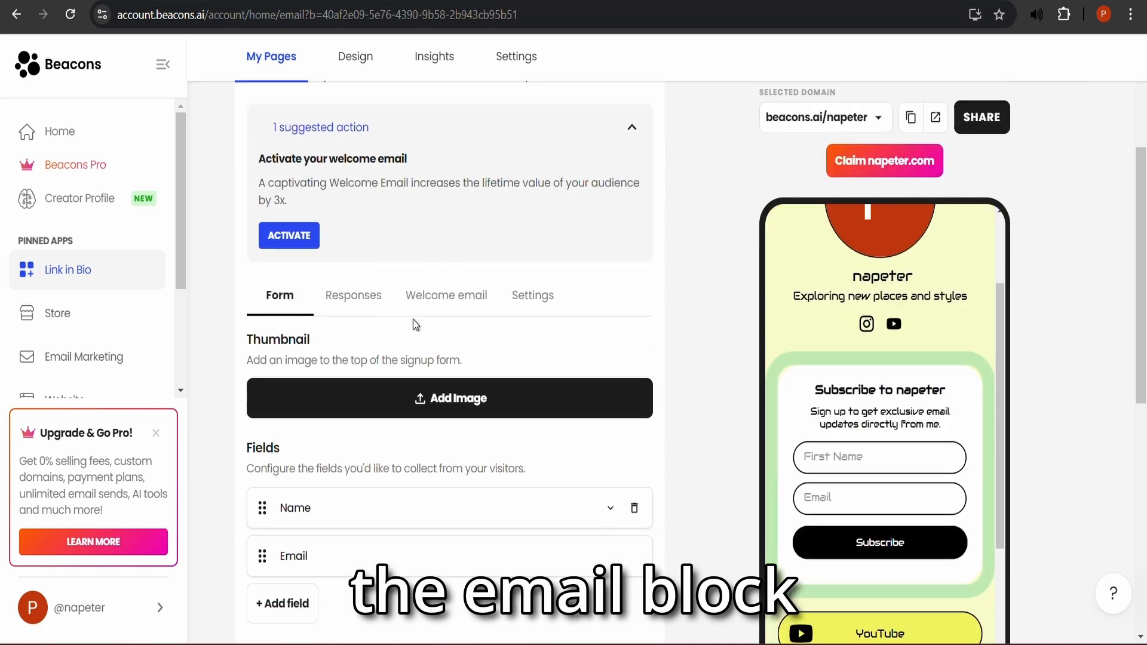
pyautogui.click(366, 297)
pyautogui.scroll(-2, 367, 297)
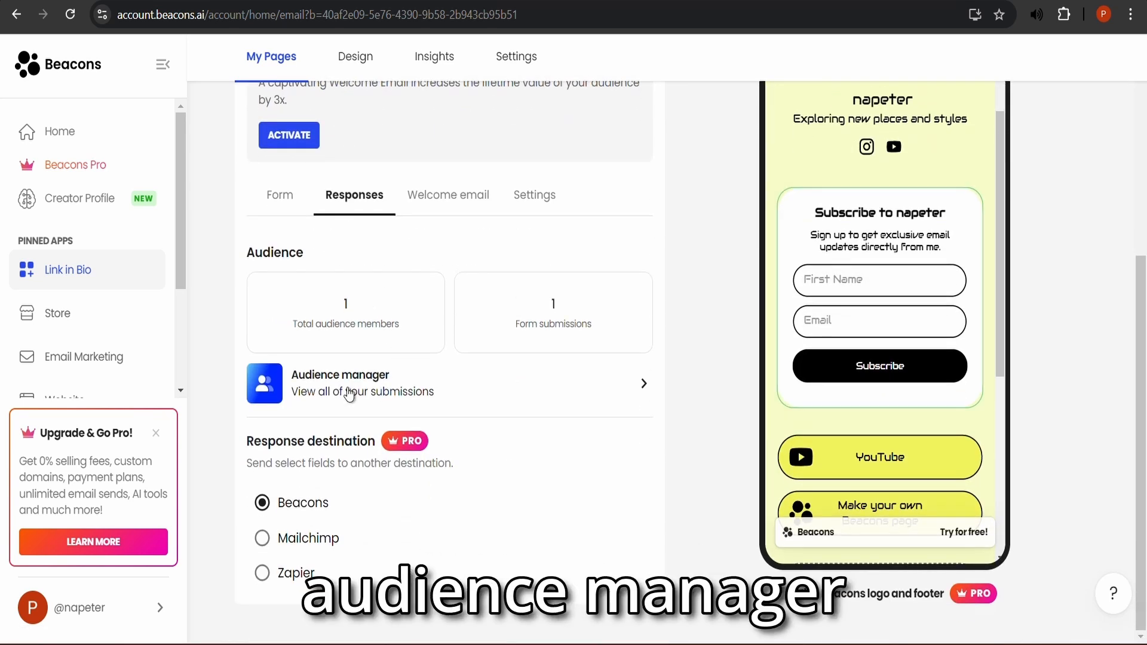
pyautogui.click(346, 388)
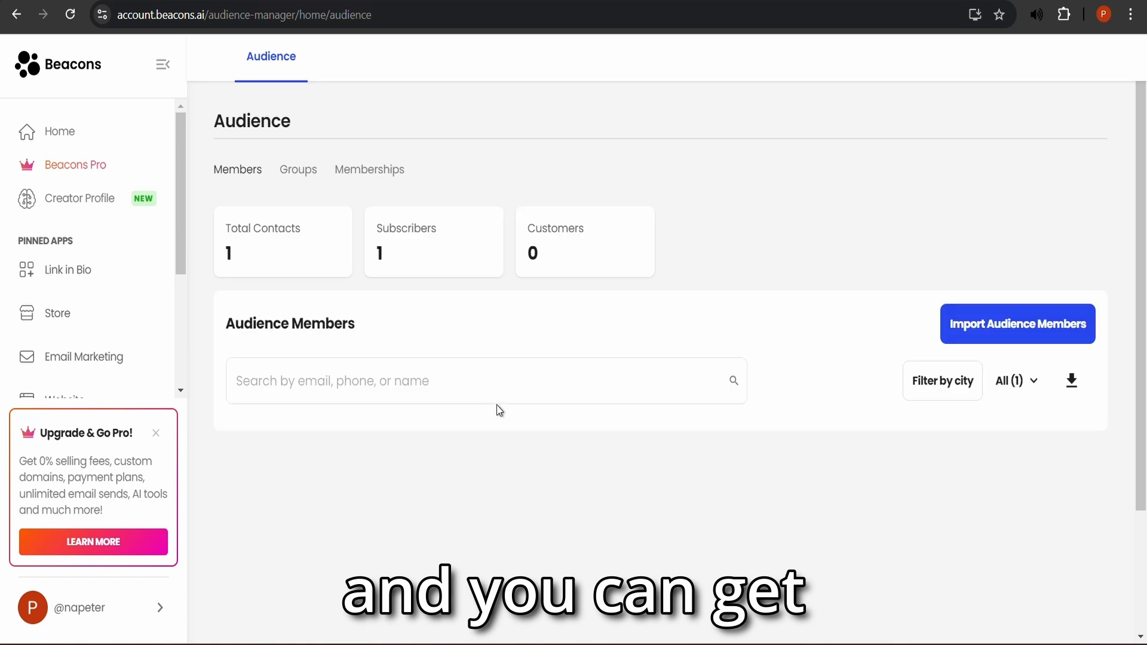
pyautogui.scroll(-1, 430, 468)
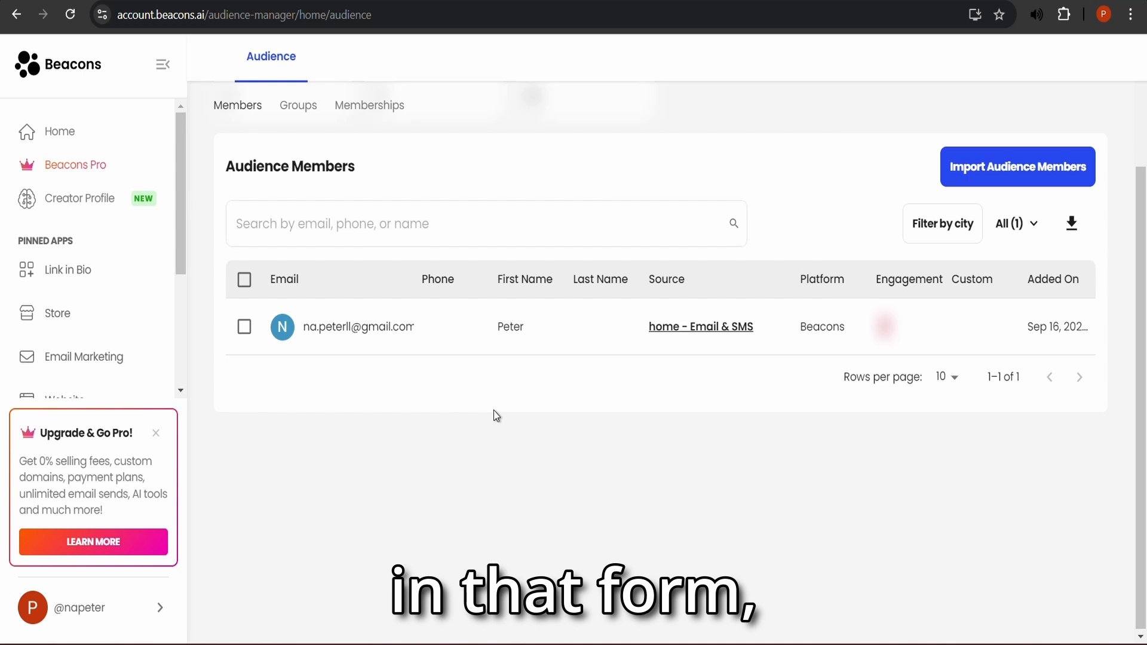
pyautogui.scroll(2, 497, 416)
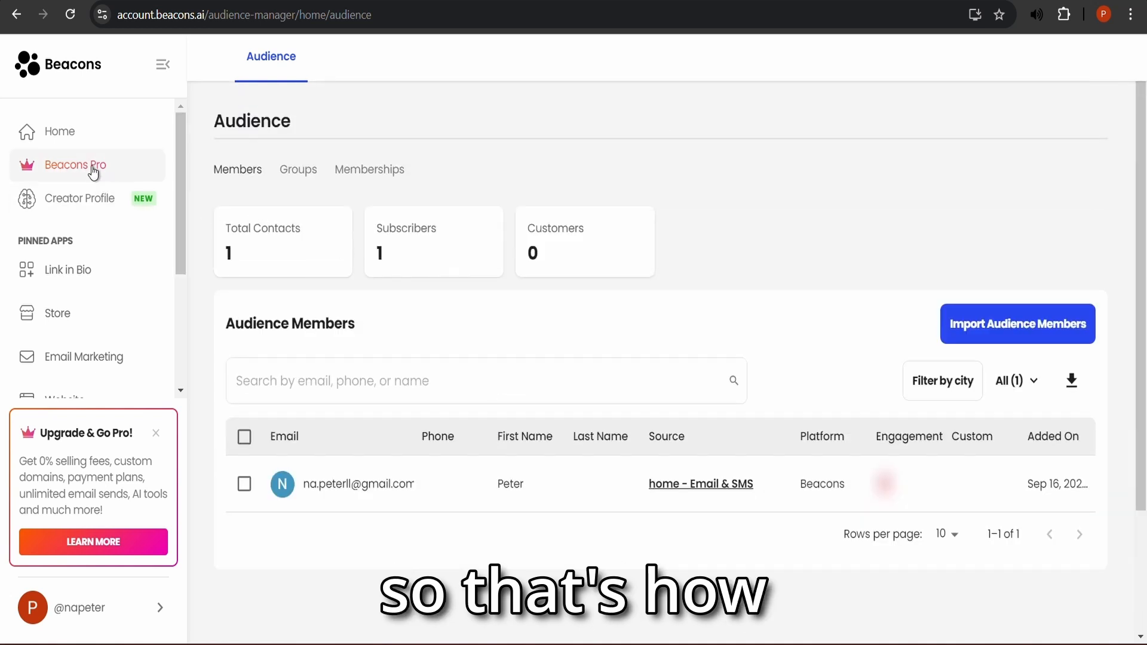
pyautogui.click(71, 271)
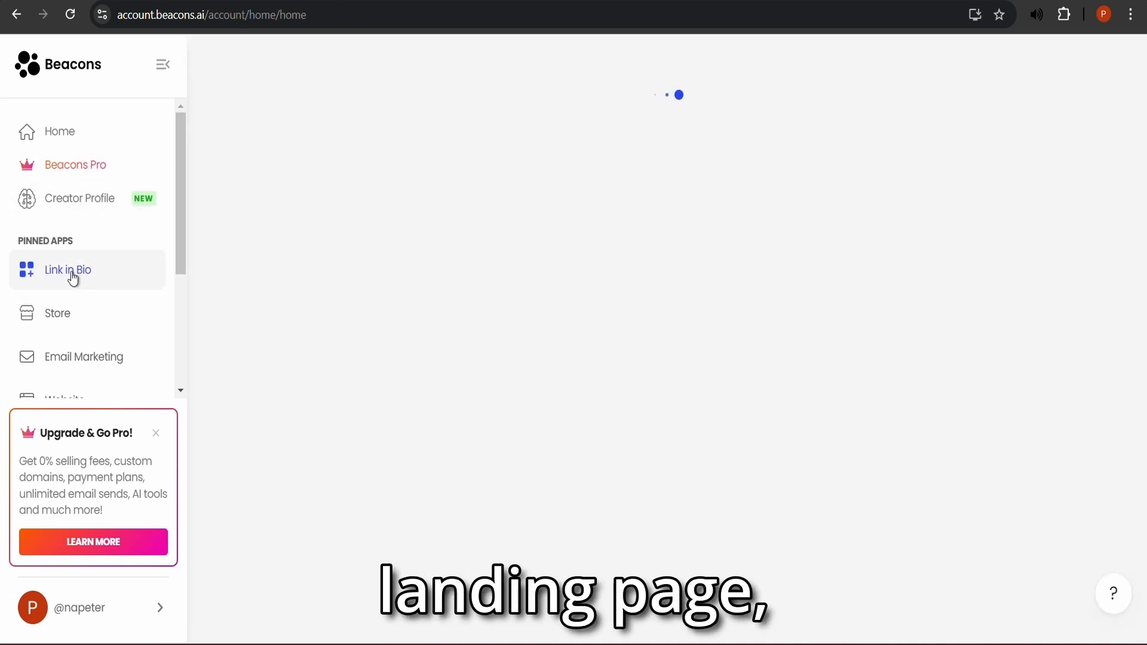